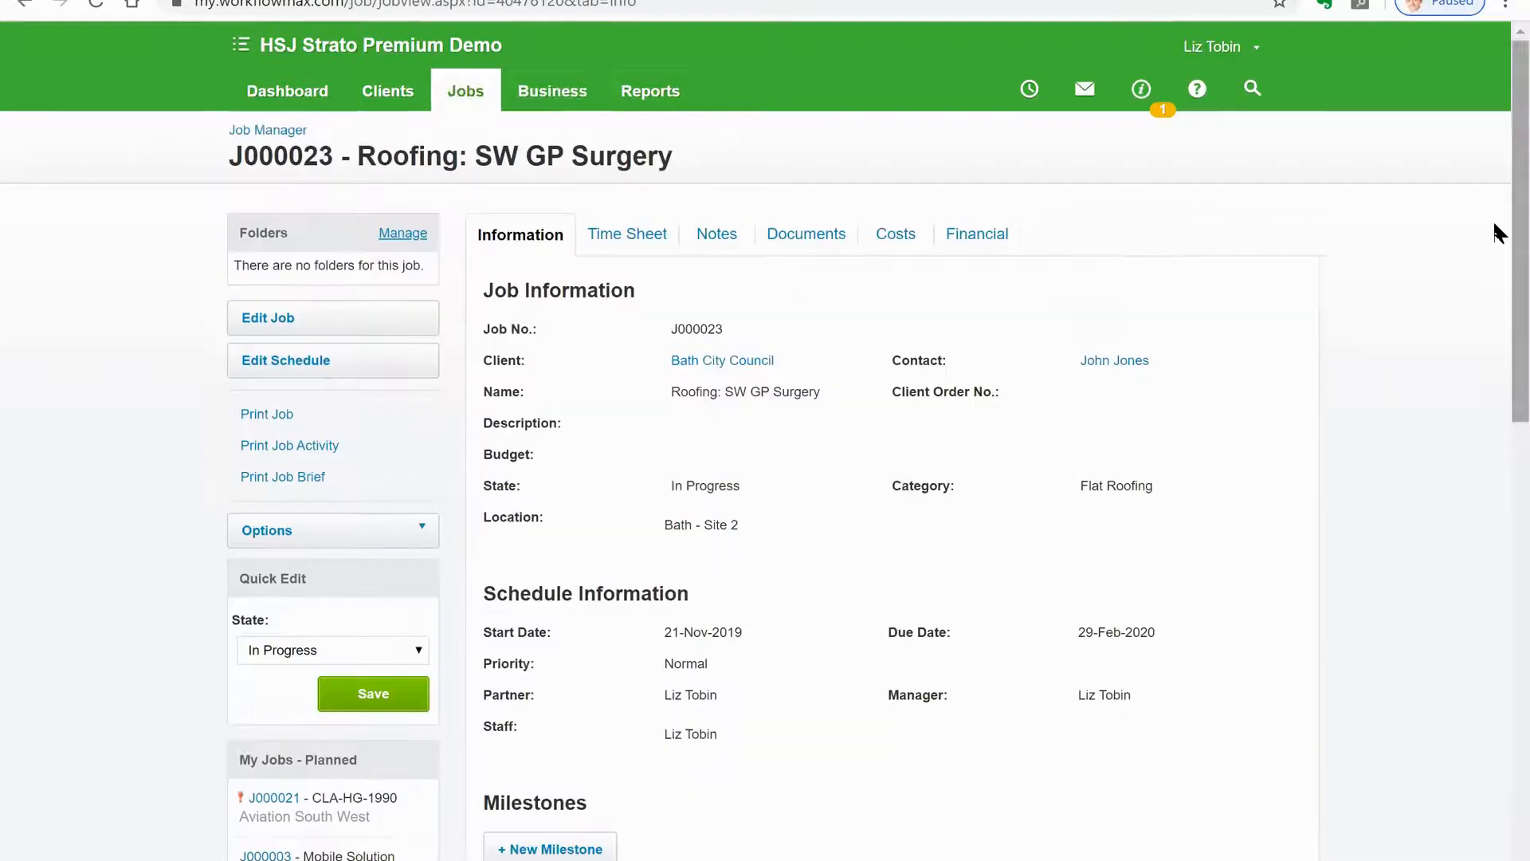
# - Open the roofing job's costs and review the quantity on the Project Management cost line
pyautogui.scroll(-1, 1496, 239)
pyautogui.click(897, 206)
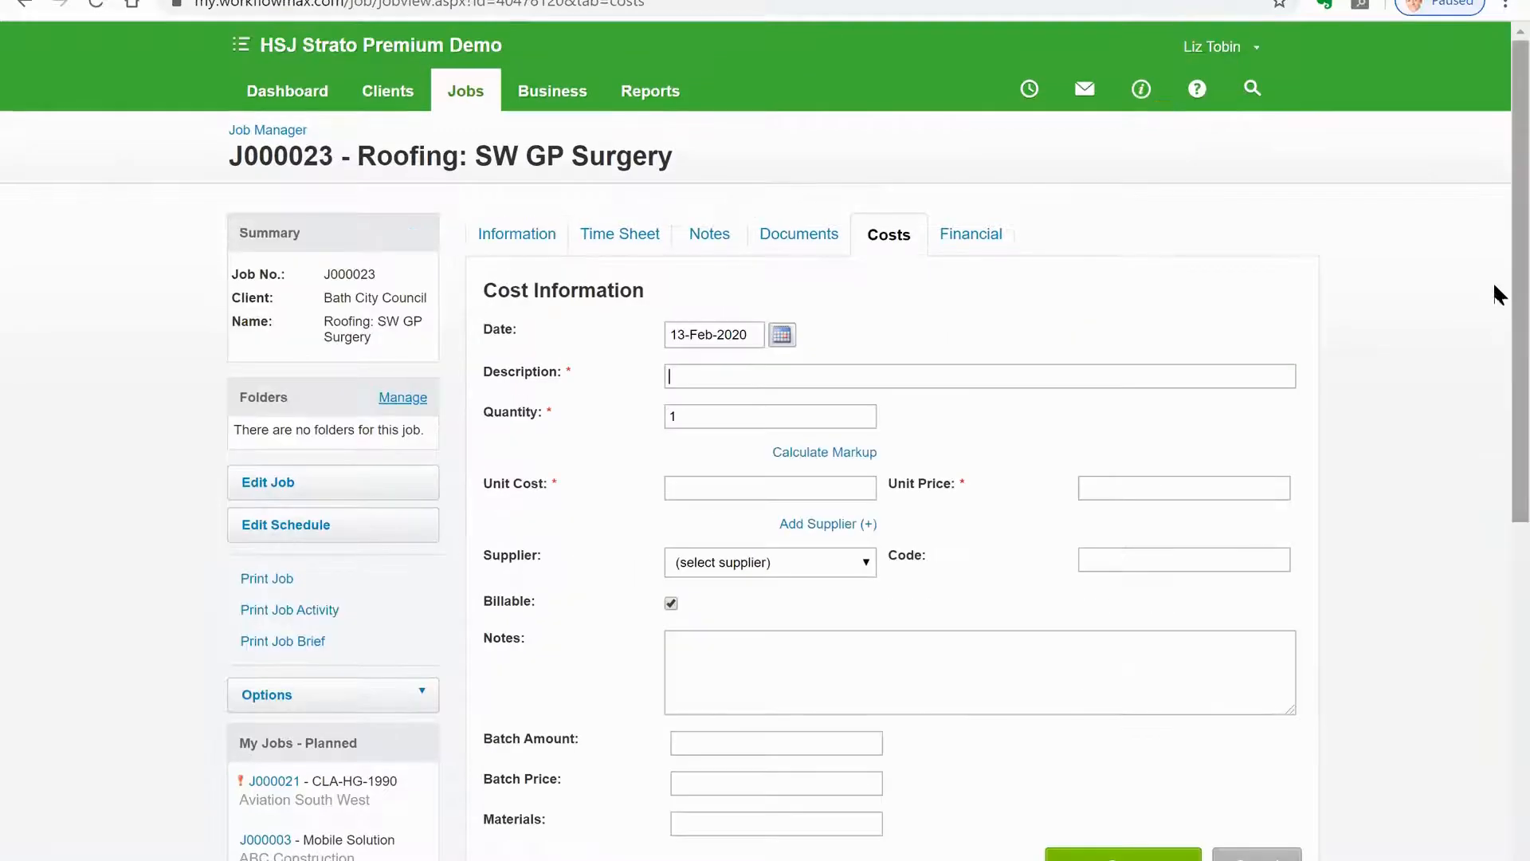
pyautogui.scroll(-4, 1497, 303)
pyautogui.scroll(-4, 1496, 558)
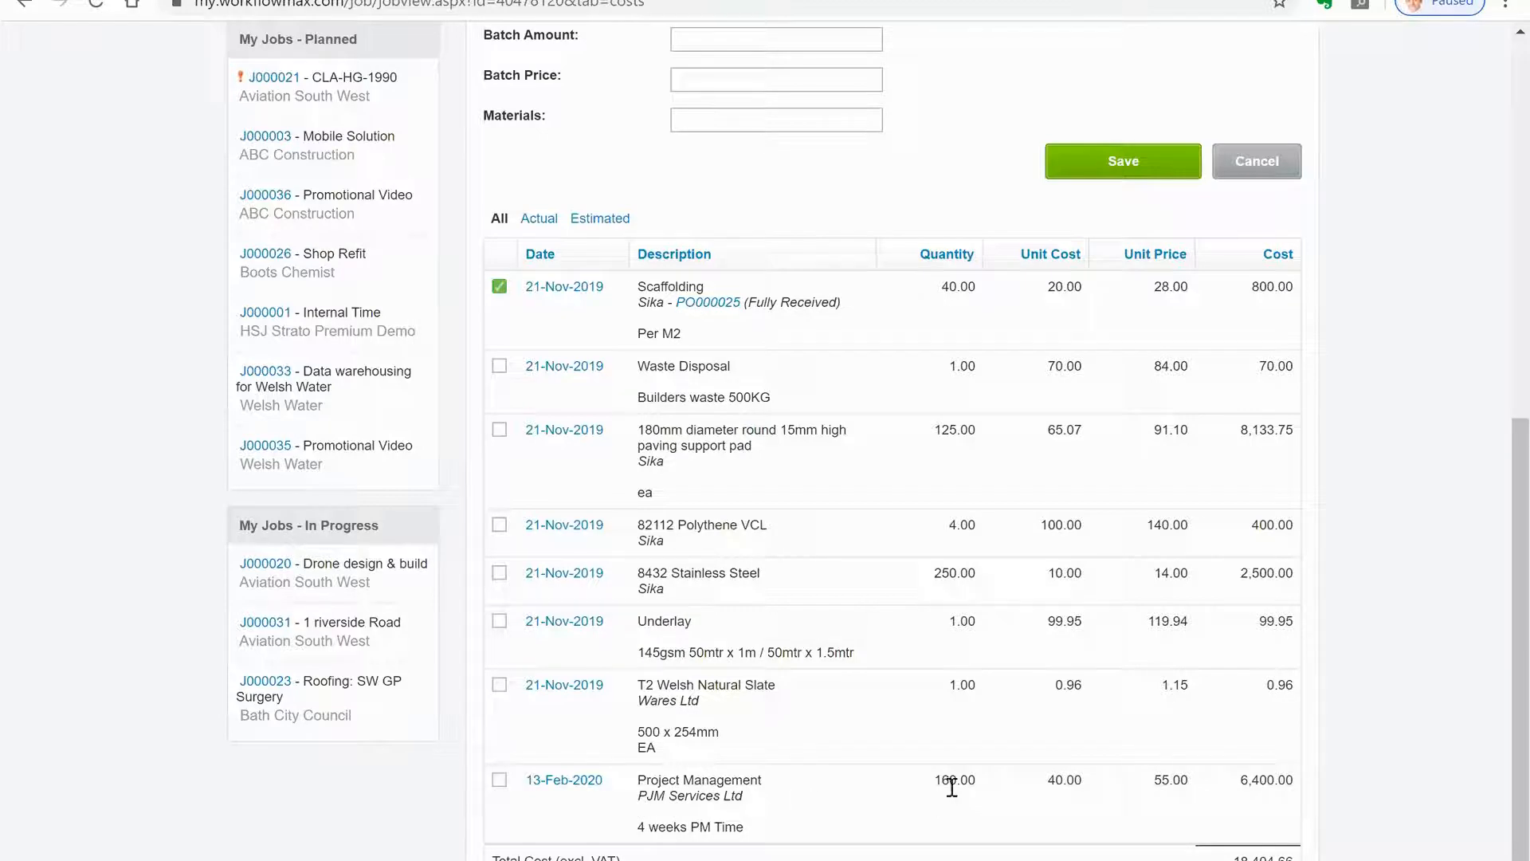
pyautogui.moveTo(929, 778); pyautogui.dragTo(984, 778)
pyautogui.click(1495, 330)
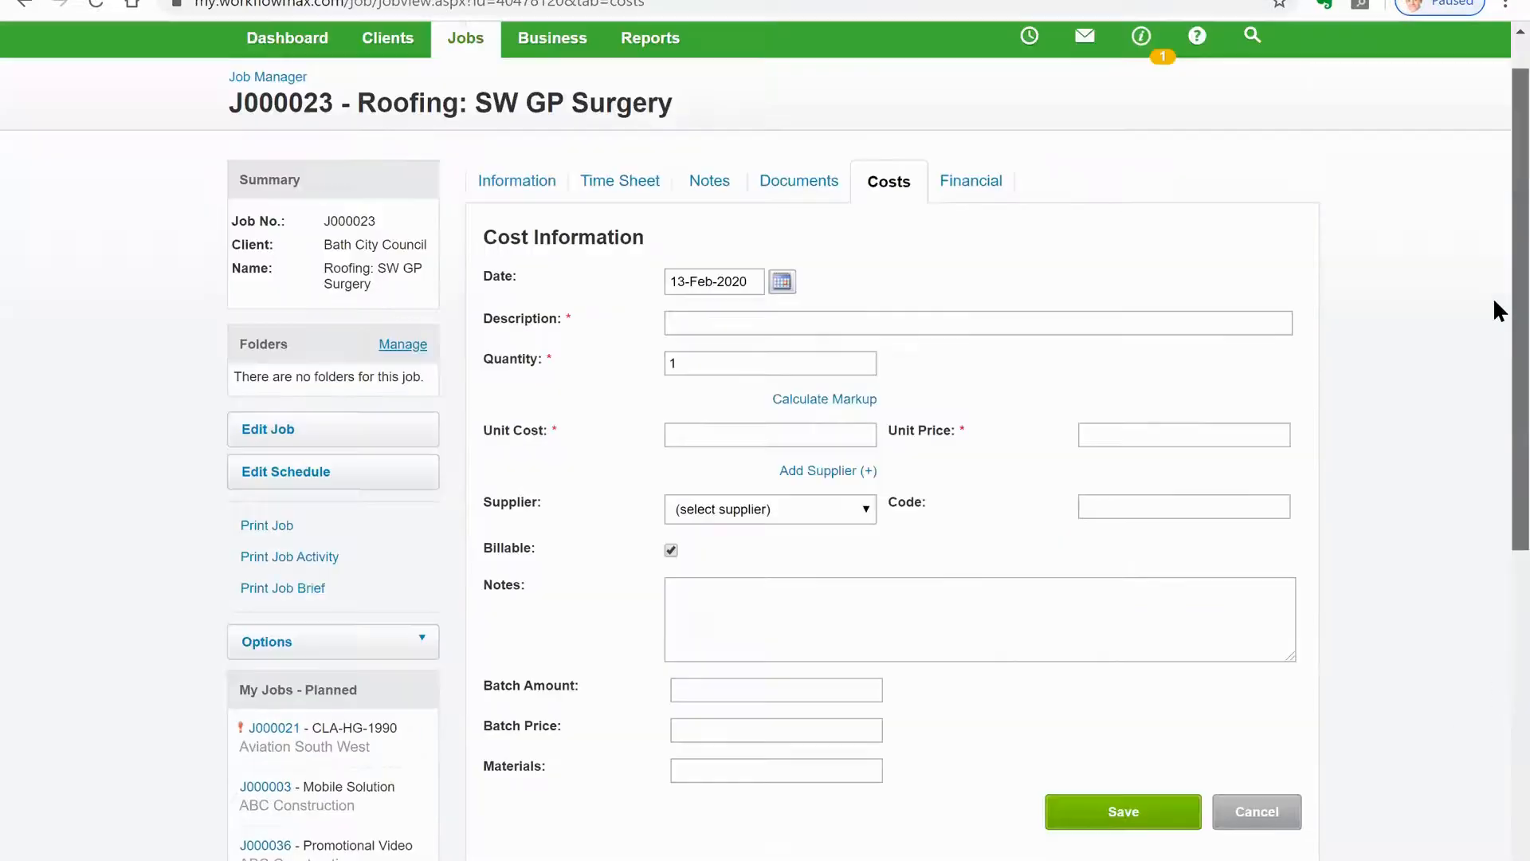
# - Create a new purchase order from the job's financial details with PJM Services Ltd as the supplier
pyautogui.click(979, 226)
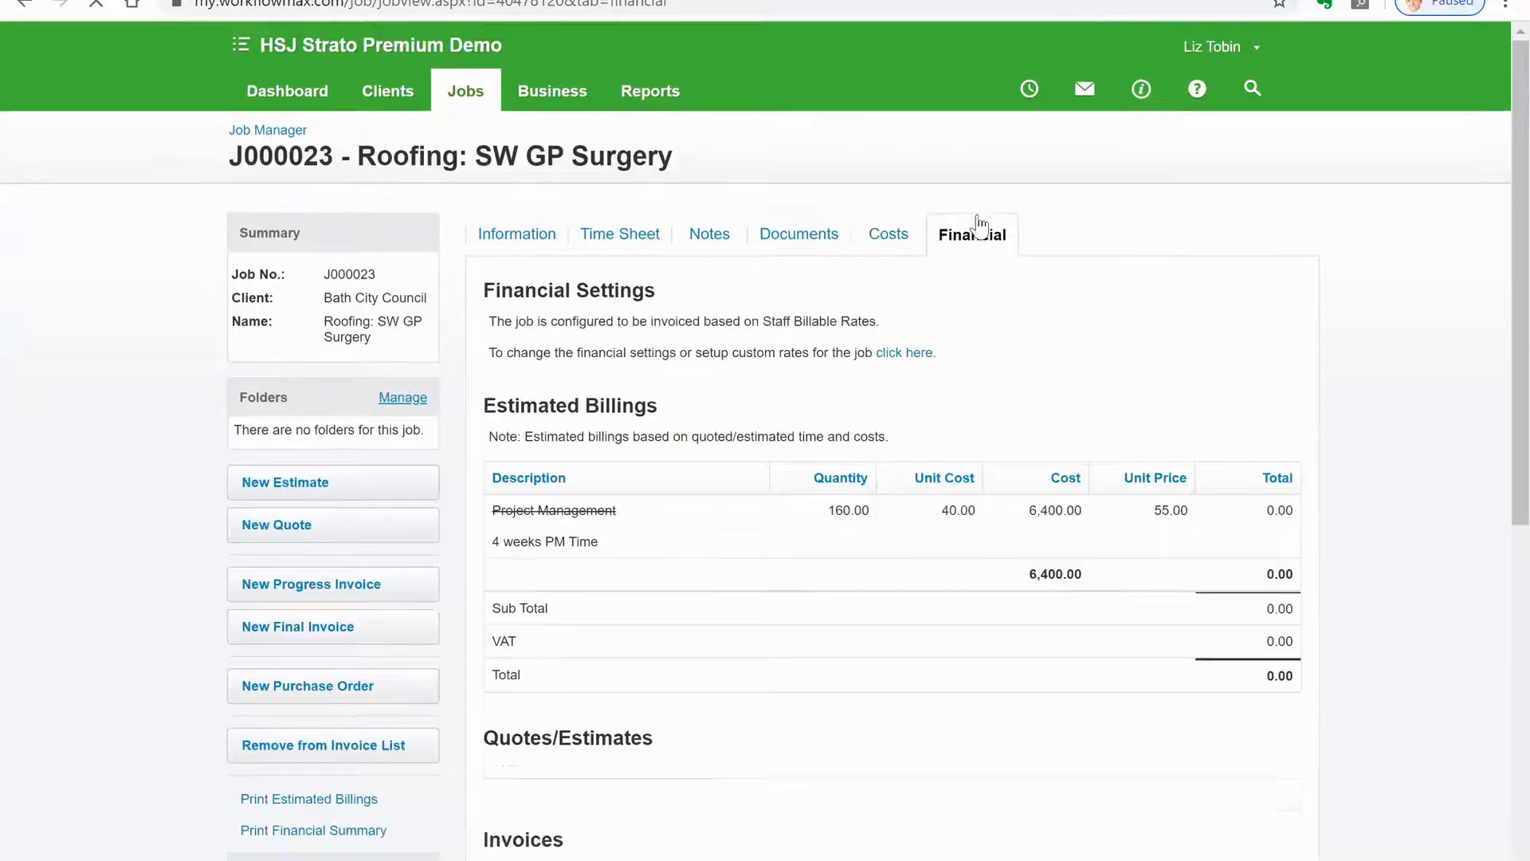
pyautogui.click(370, 690)
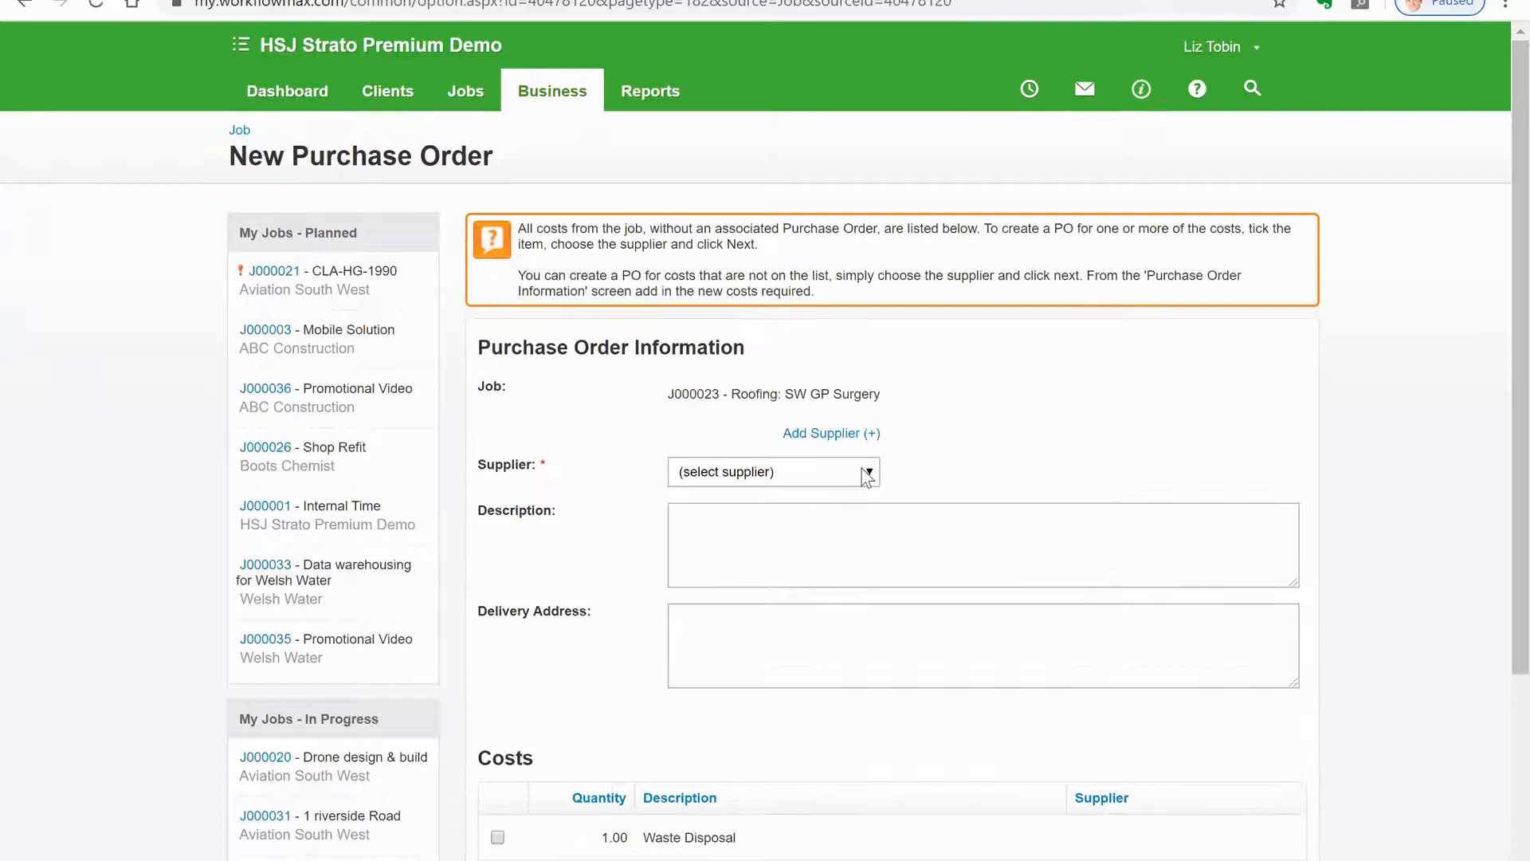
pyautogui.click(866, 475)
pyautogui.click(806, 580)
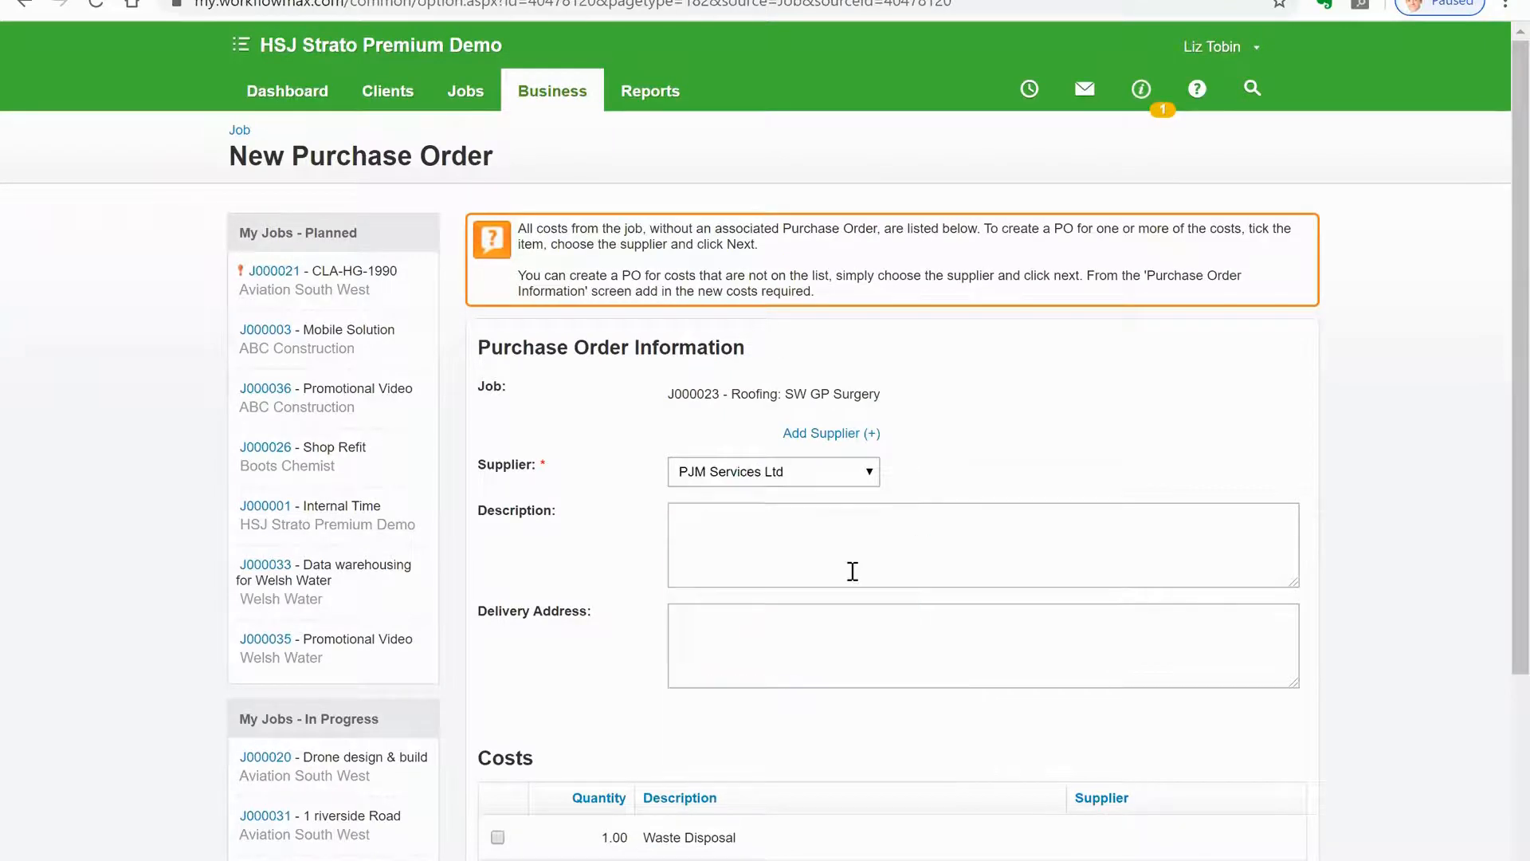
pyautogui.scroll(-4, 852, 573)
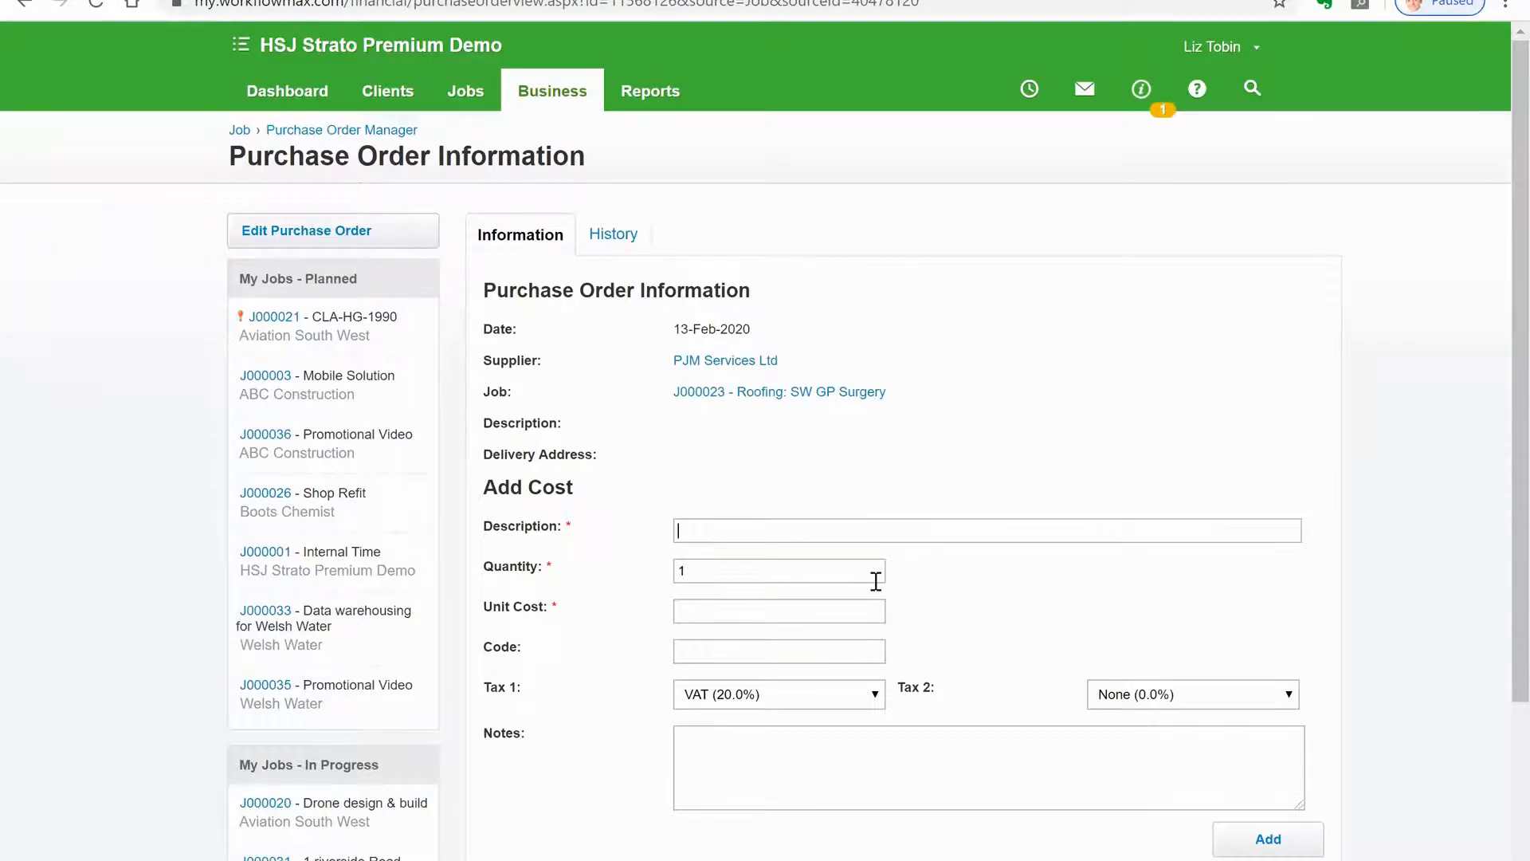
# - Add the predefined Project Management cost to the purchase order with a quantity of 160
pyautogui.write('project')
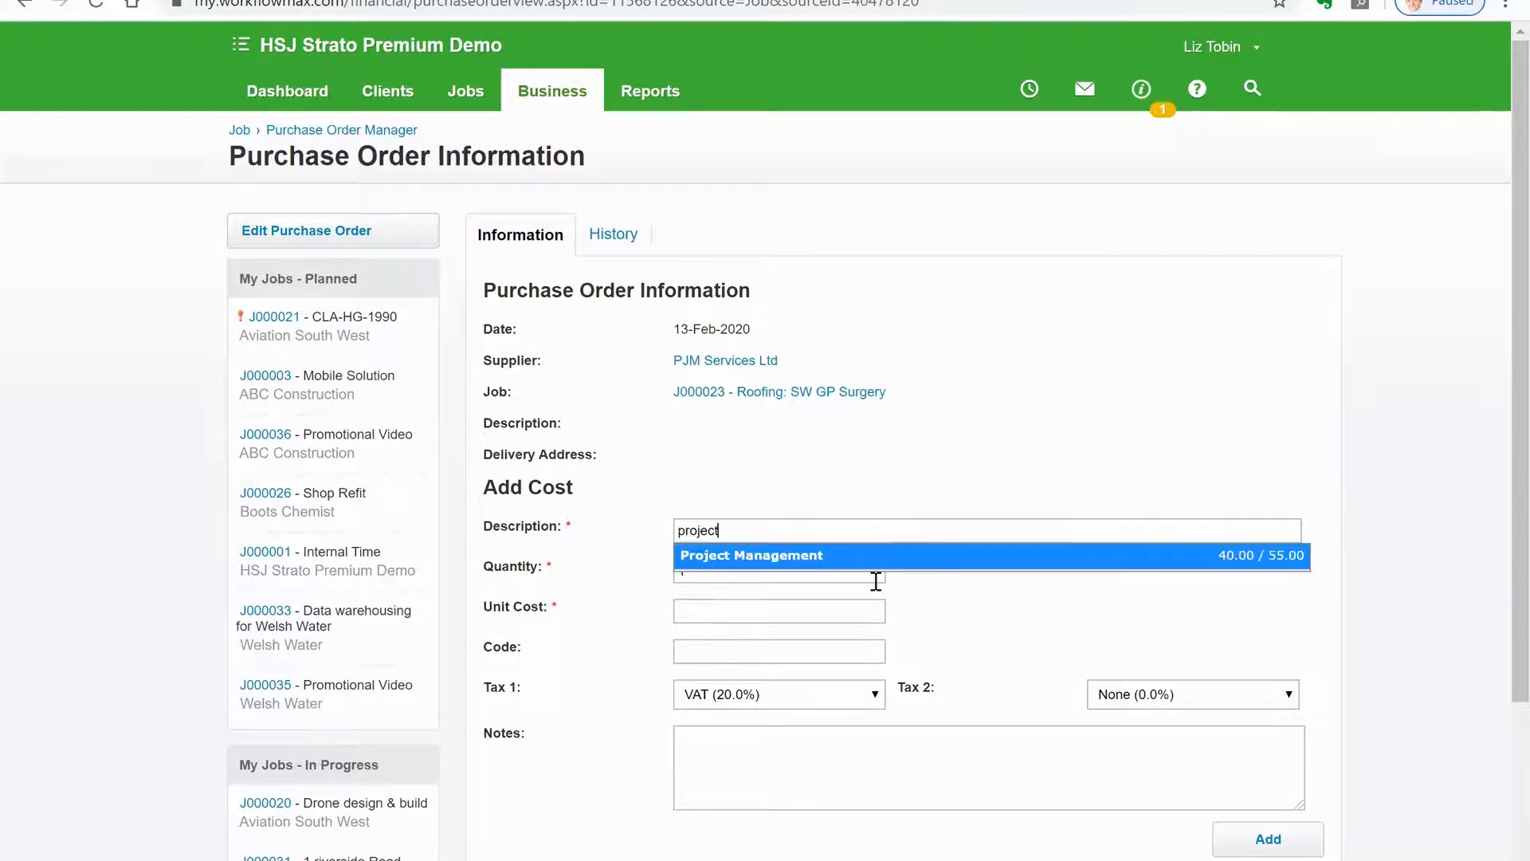
pyautogui.click(884, 564)
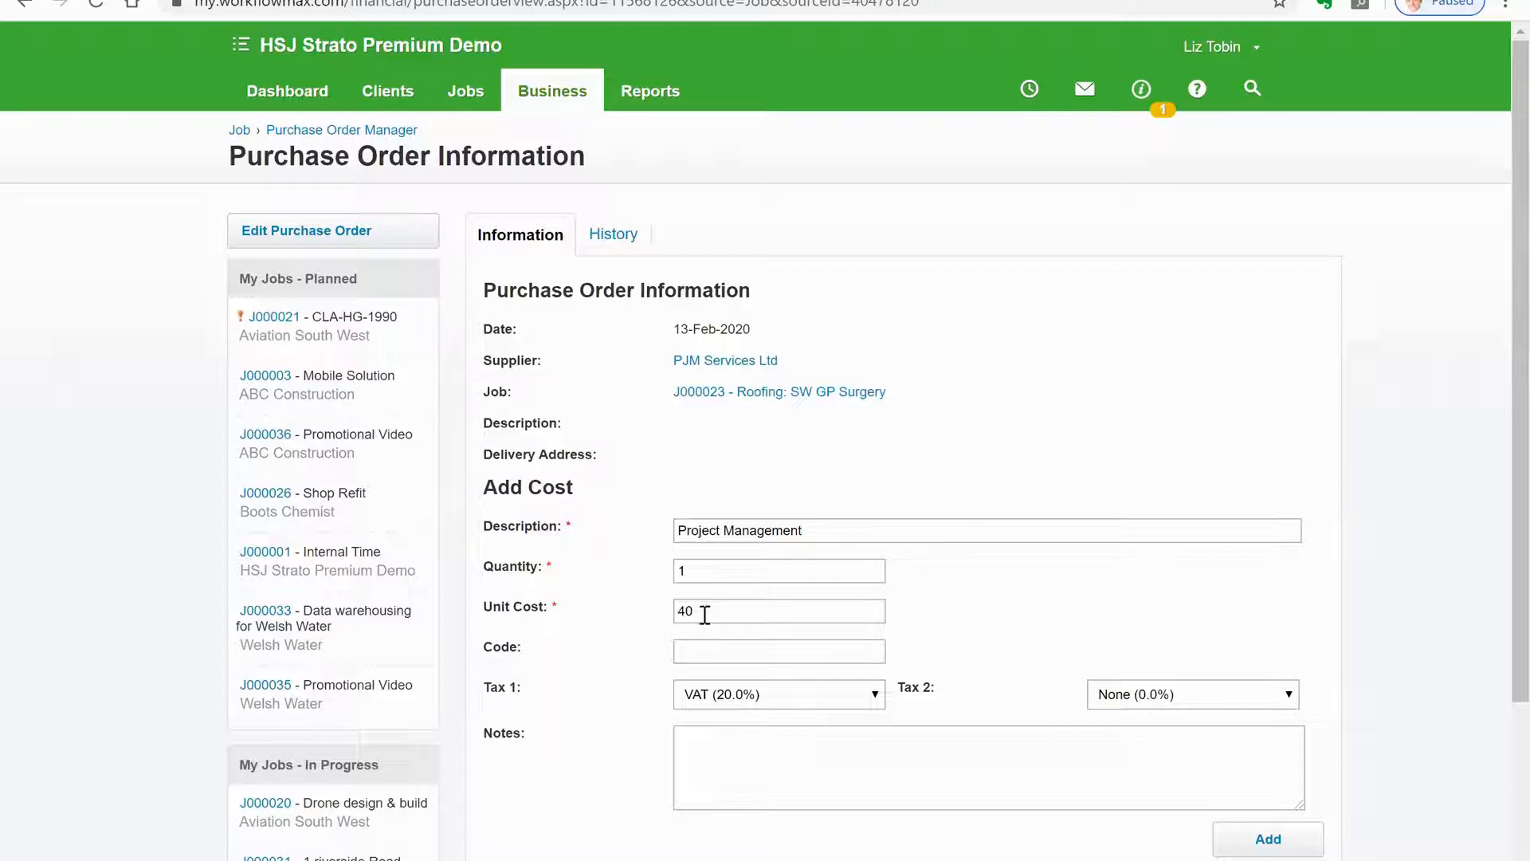
pyautogui.moveTo(710, 571); pyautogui.dragTo(661, 580)
pyautogui.write('160')
pyautogui.scroll(-3, 1402, 629)
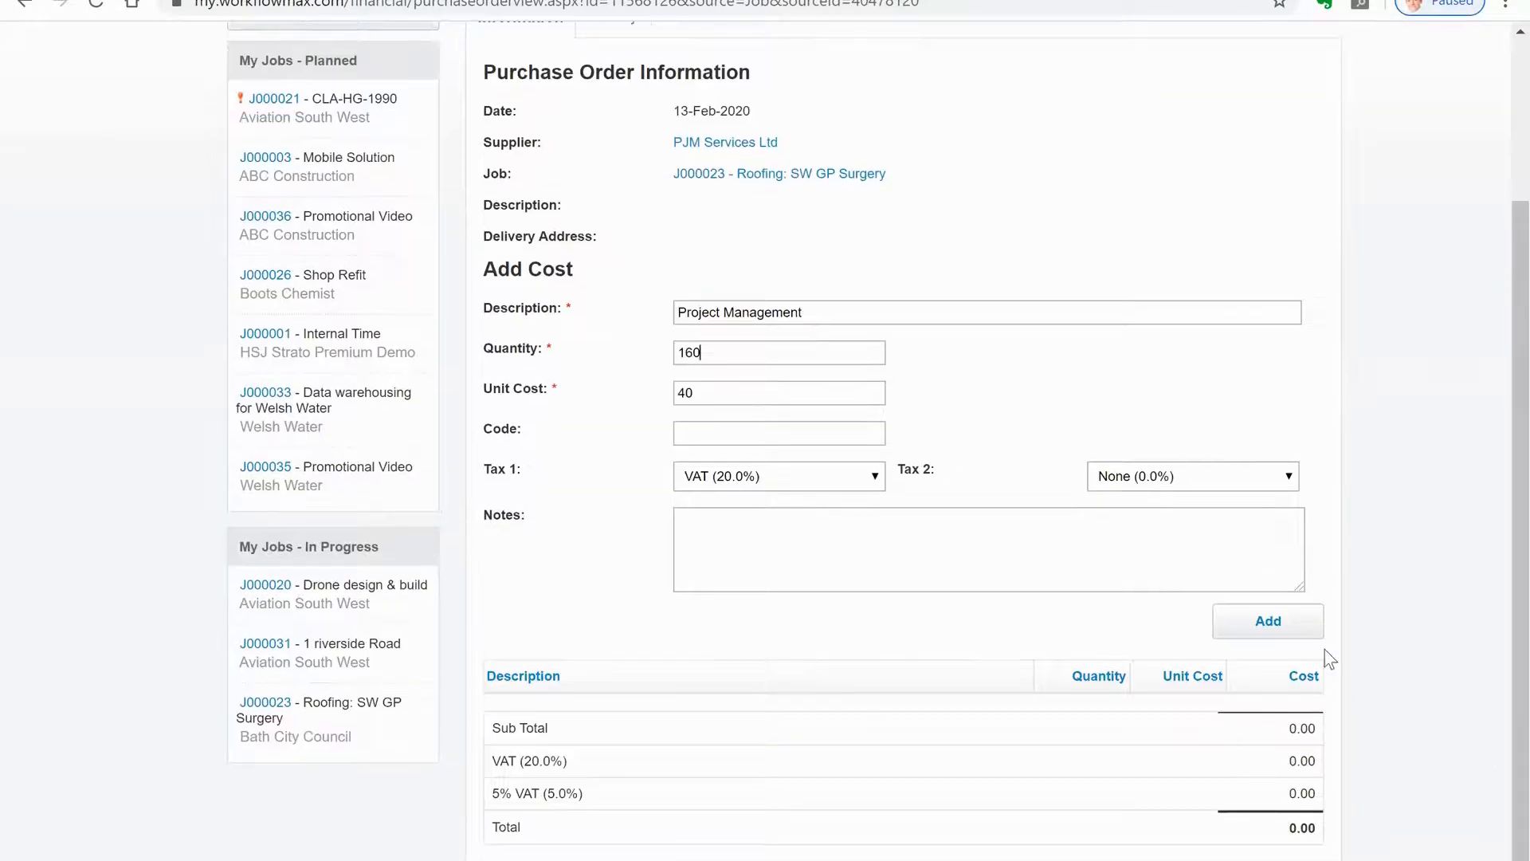
pyautogui.click(1269, 625)
# - Issue the purchase order and generate its printout with the System Default template
pyautogui.scroll(-1, 1501, 638)
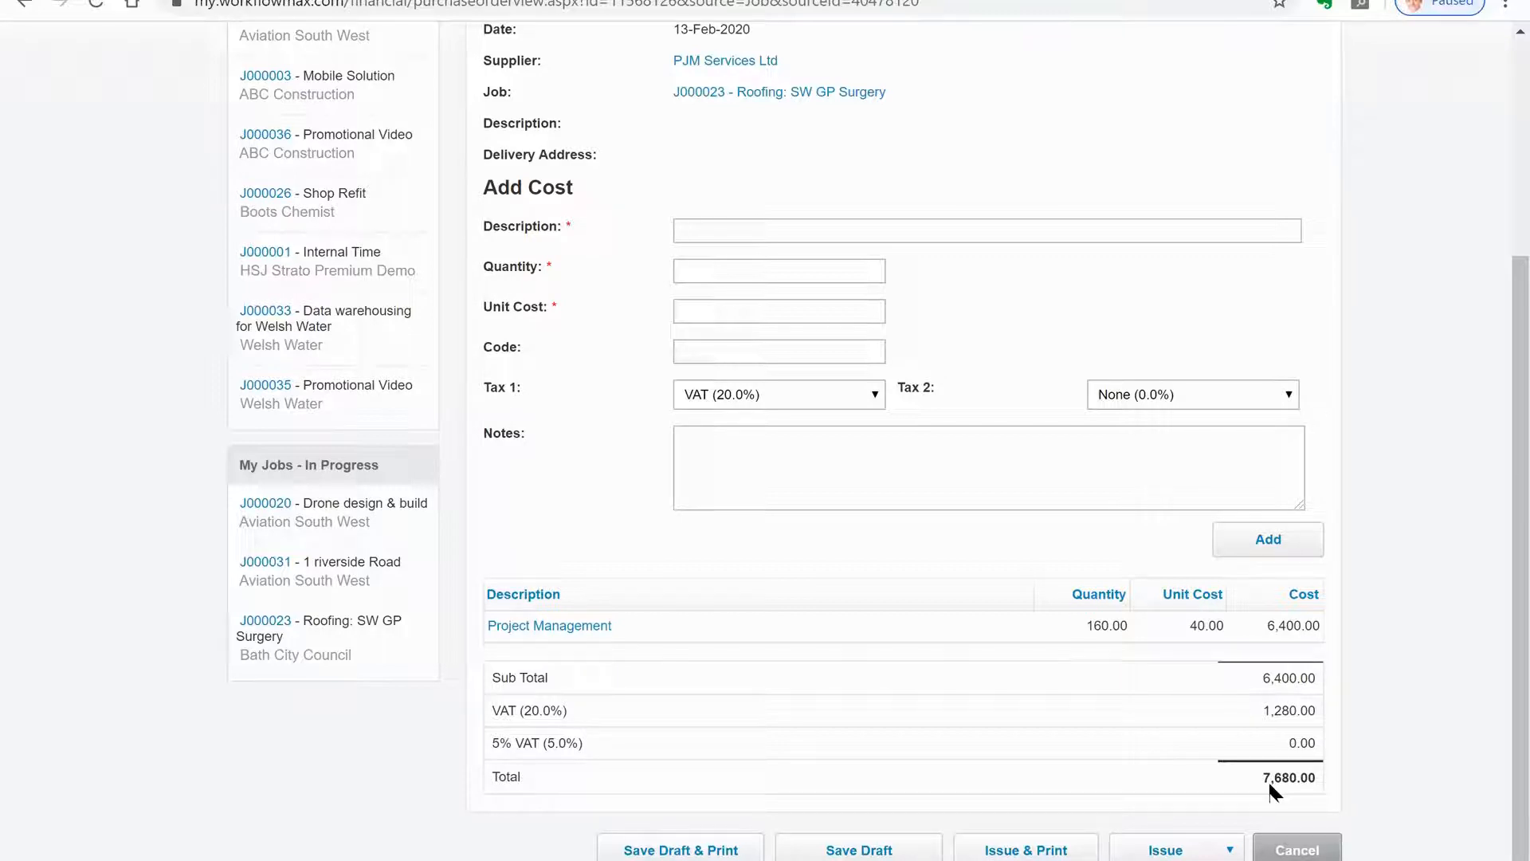
pyautogui.click(1228, 850)
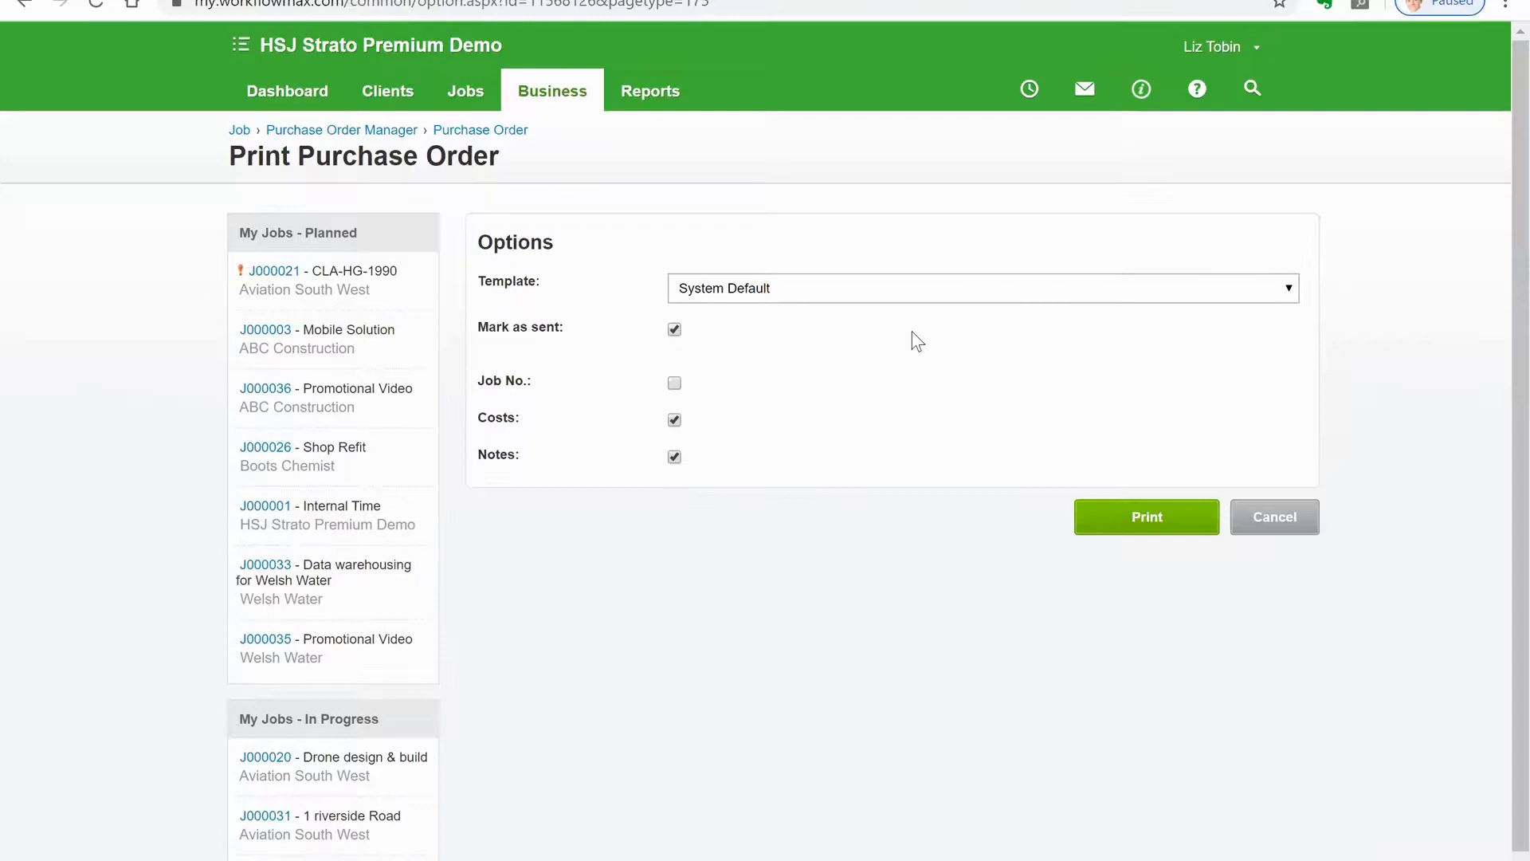
pyautogui.click(916, 293)
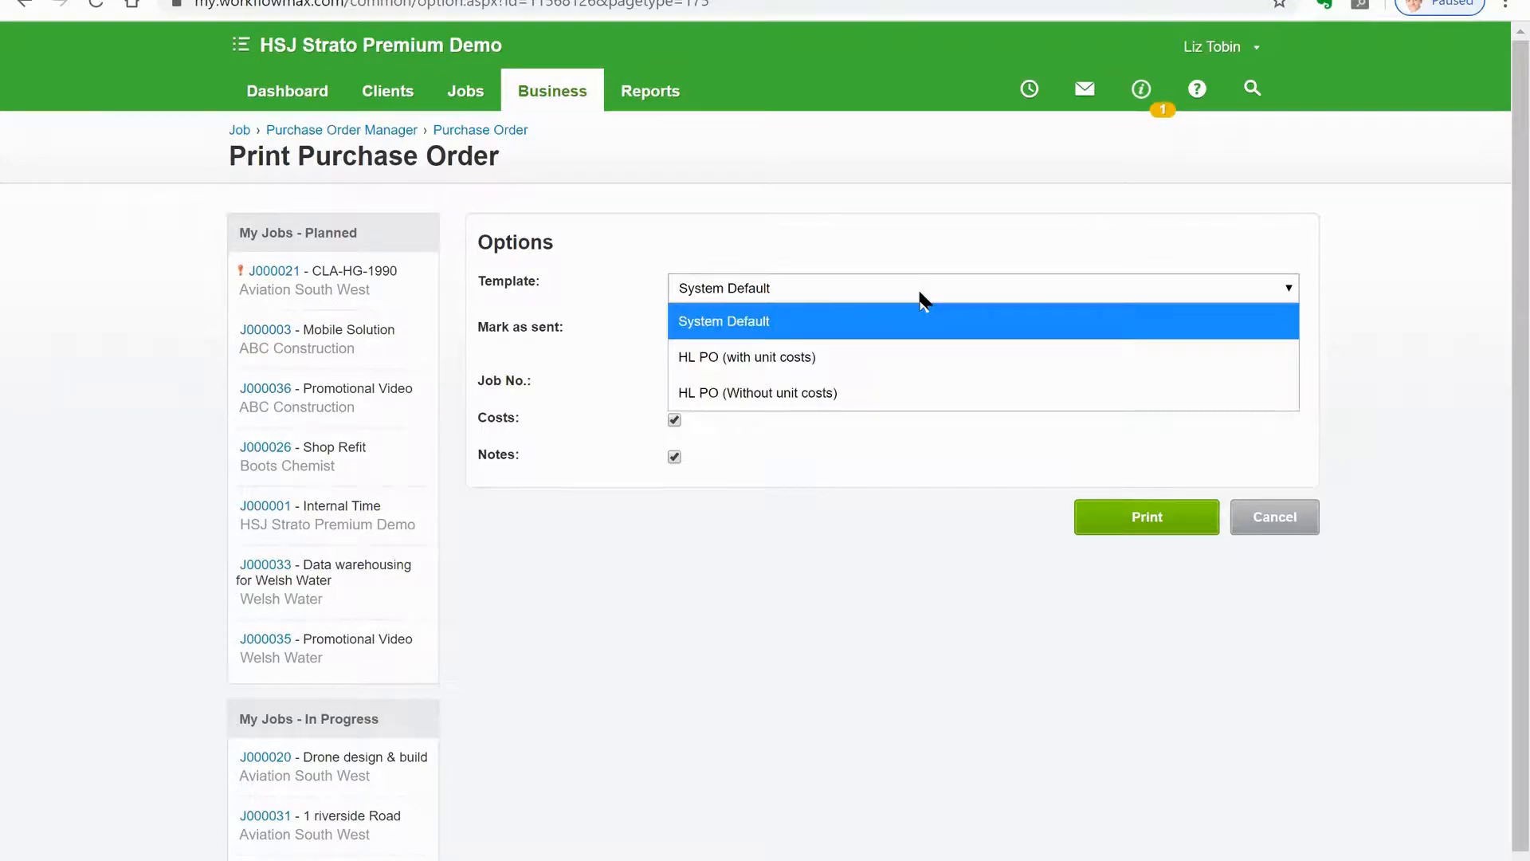
pyautogui.click(917, 291)
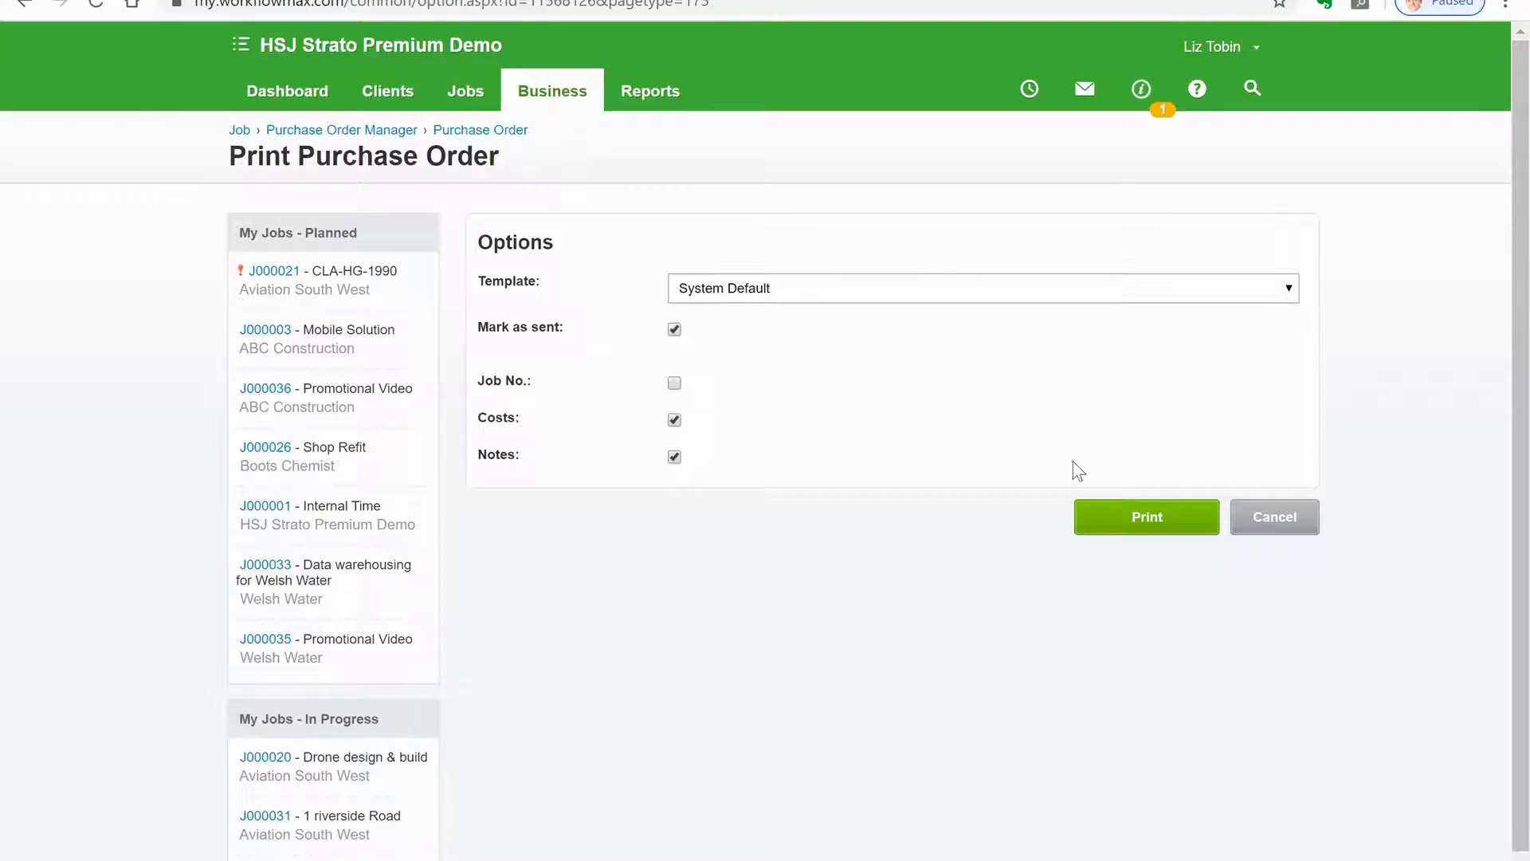
pyautogui.click(1116, 529)
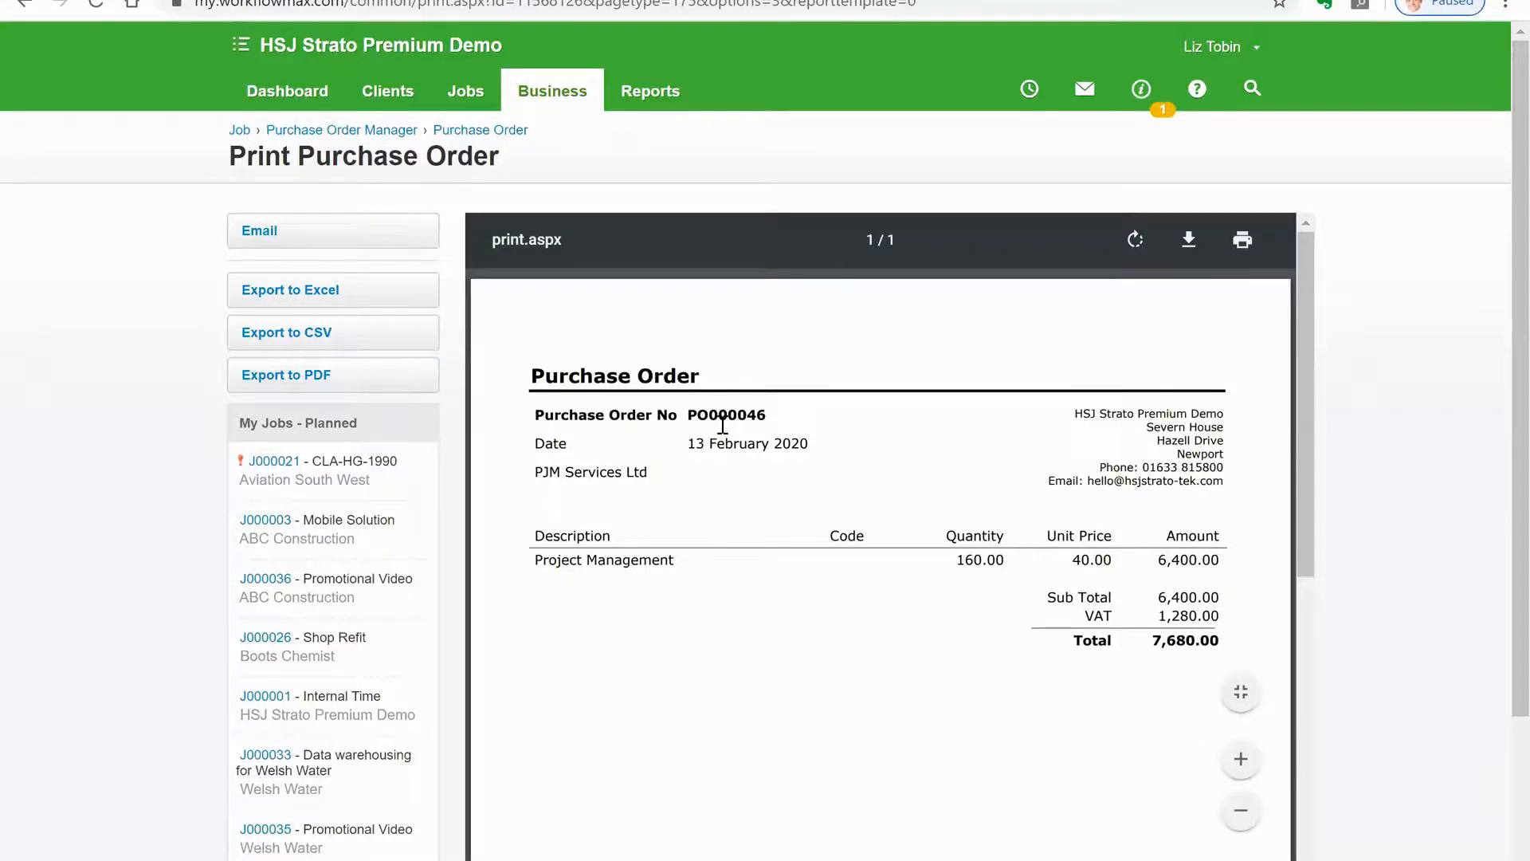
# - Return to the purchase order's information and check its state and the ordered quantity
pyautogui.click(508, 134)
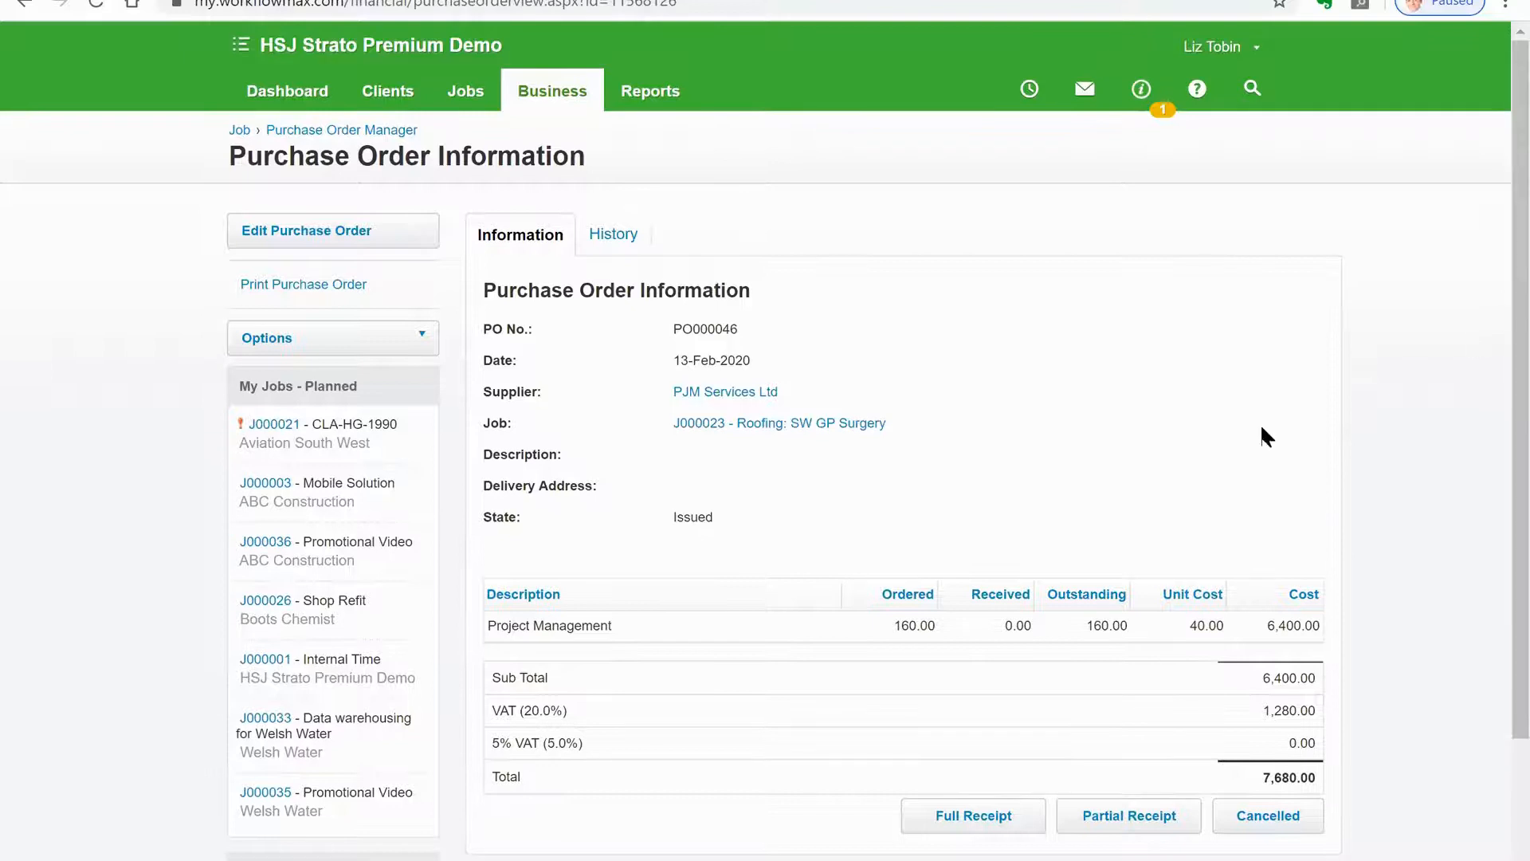
pyautogui.moveTo(720, 519); pyautogui.dragTo(670, 521)
pyautogui.scroll(-2, 1498, 422)
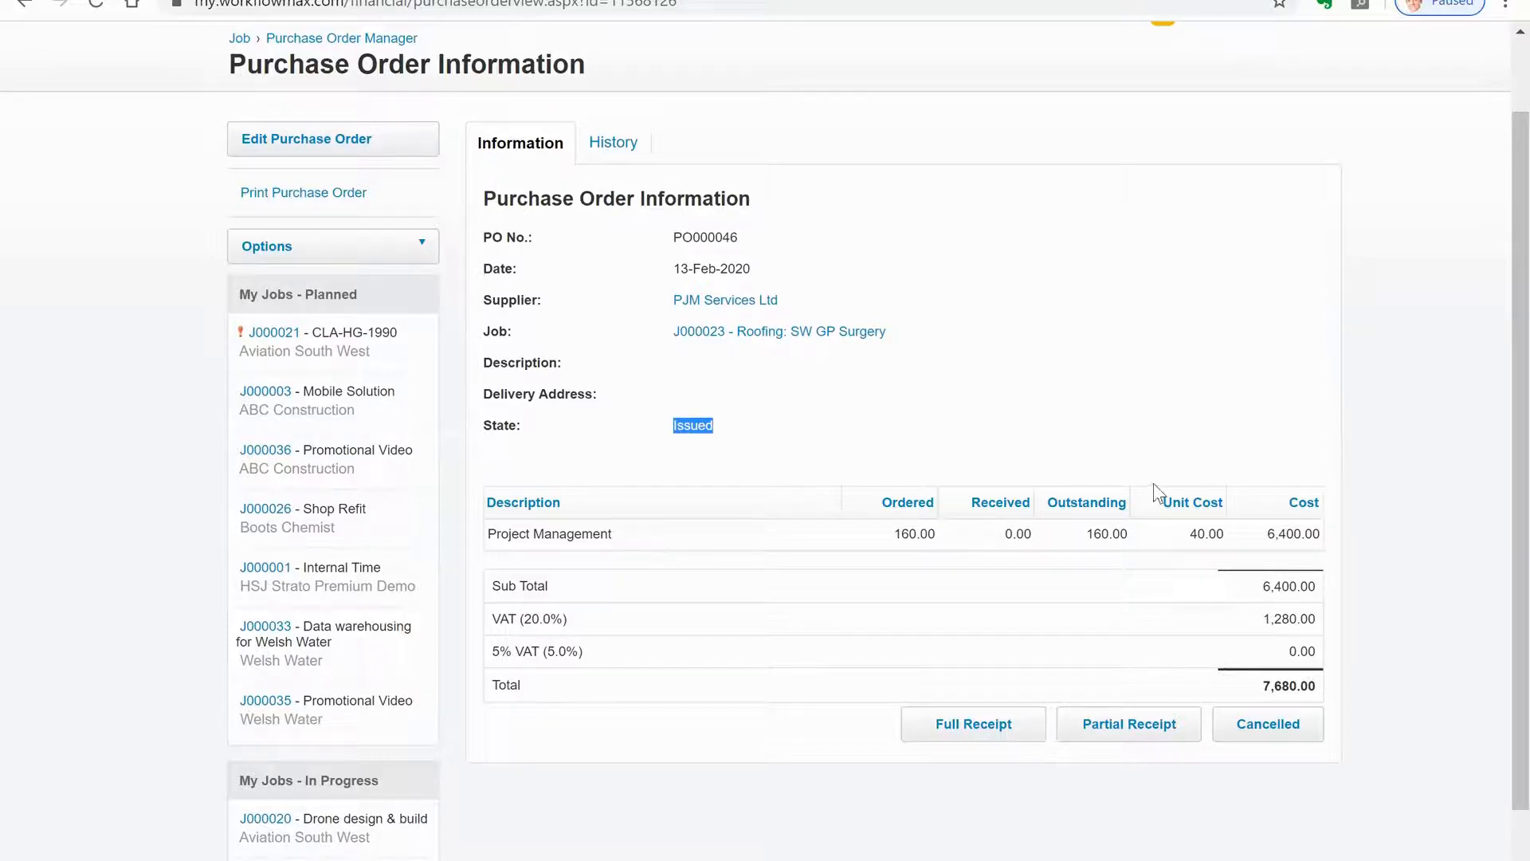
pyautogui.click(1125, 730)
pyautogui.doubleClick(914, 533)
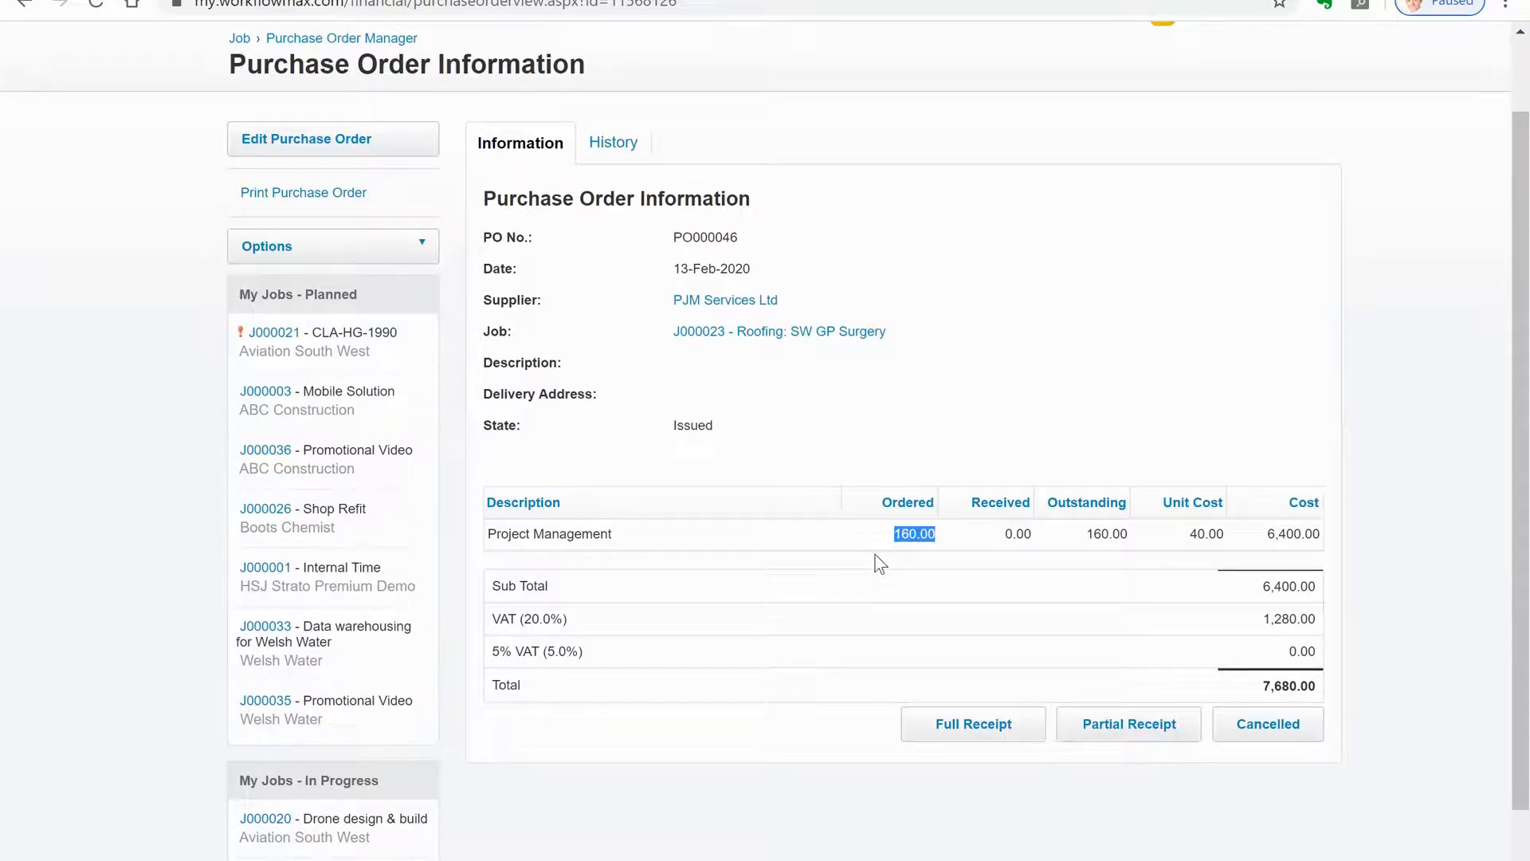
# - Start a partial receipt for the purchase order and set the supplier invoice due date to 21-Feb-2020
pyautogui.click(1105, 730)
pyautogui.click(1106, 730)
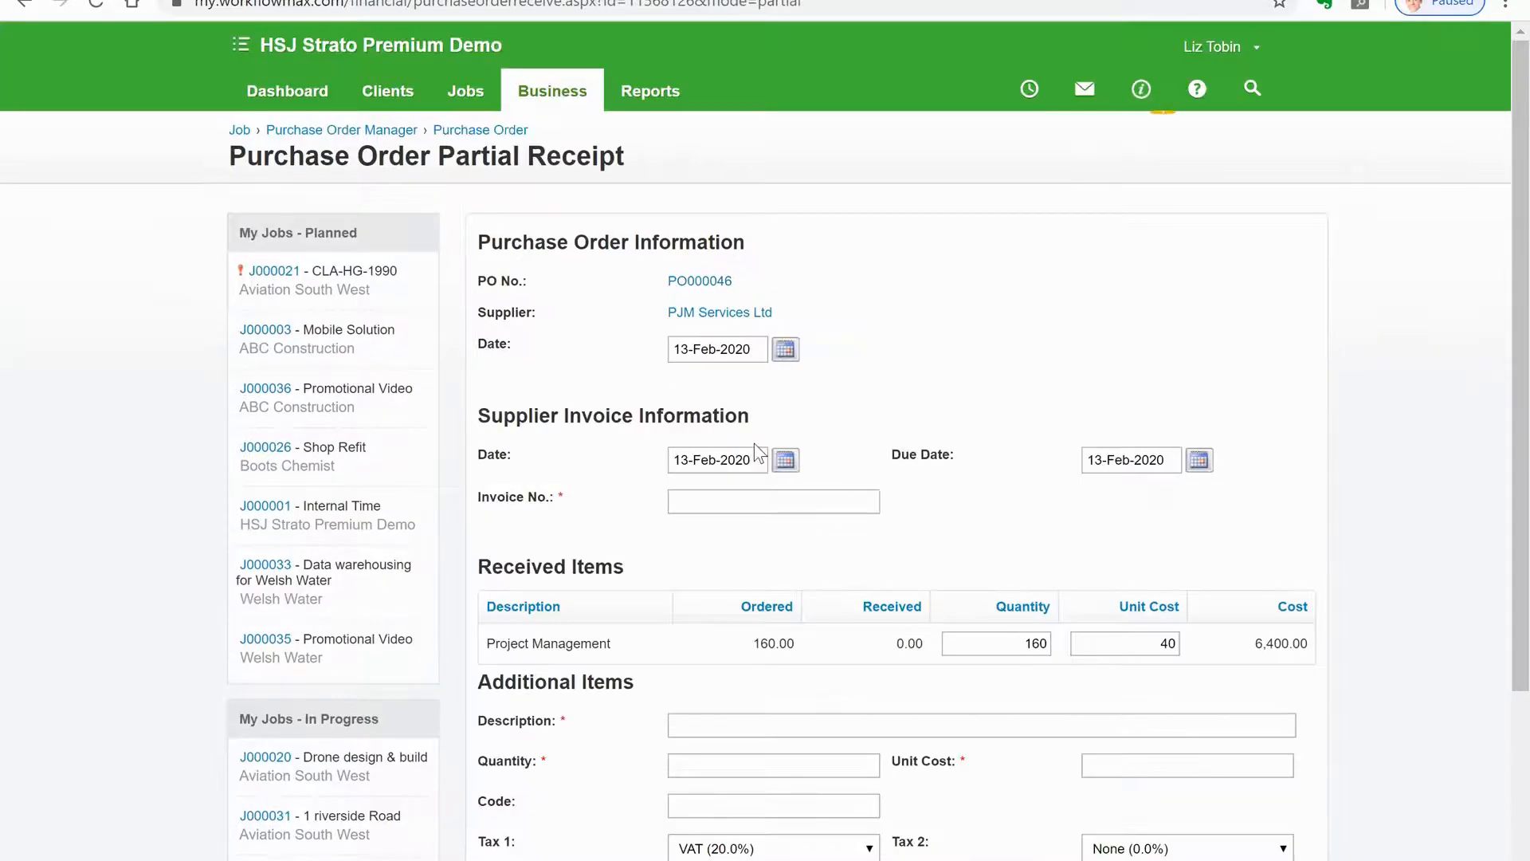
pyautogui.scroll(-1, 1496, 383)
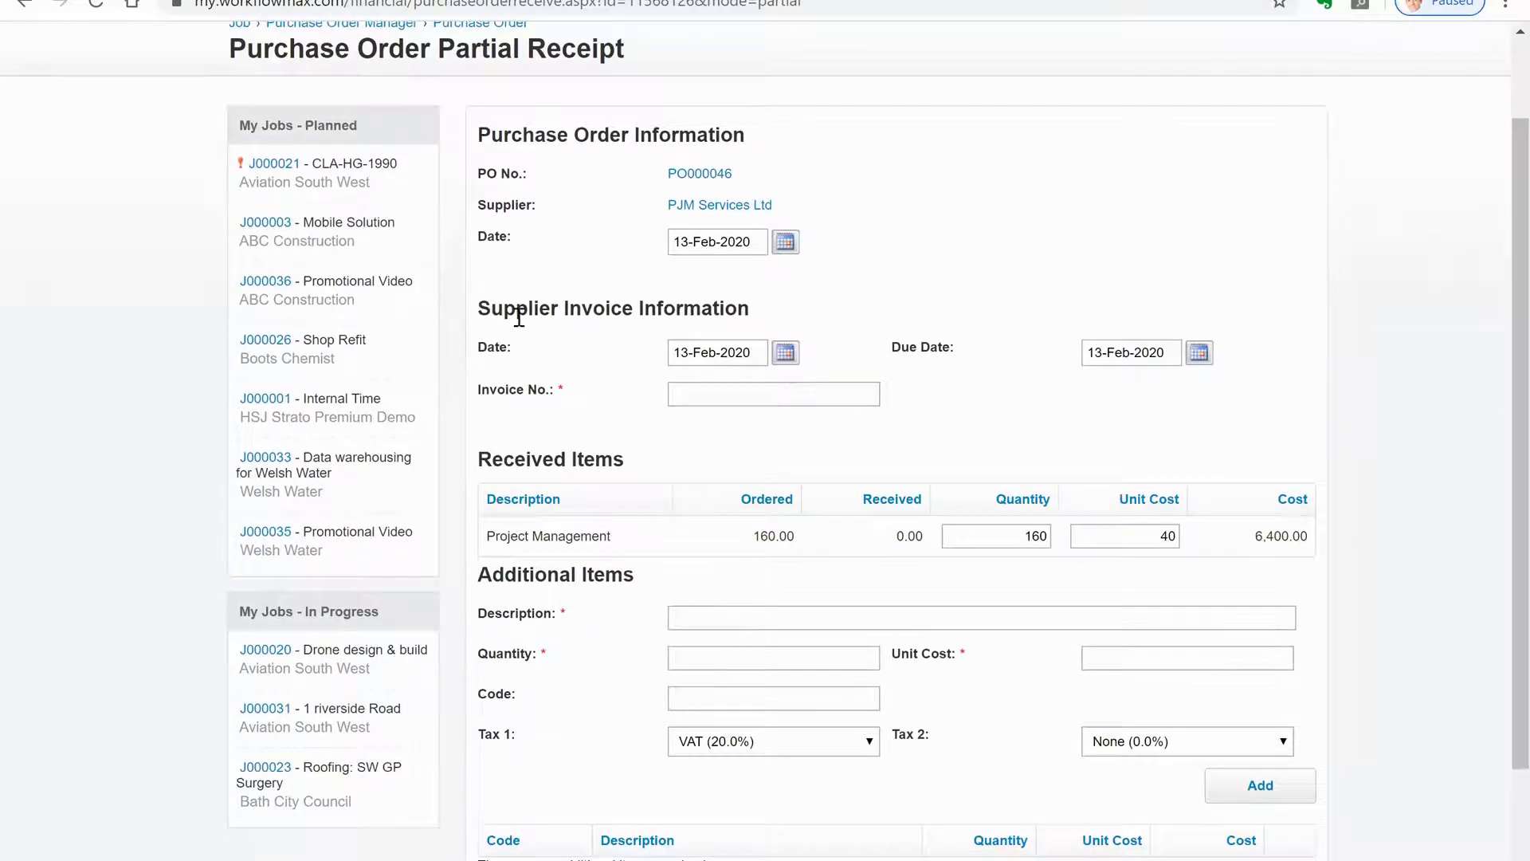
pyautogui.moveTo(479, 306); pyautogui.dragTo(772, 318)
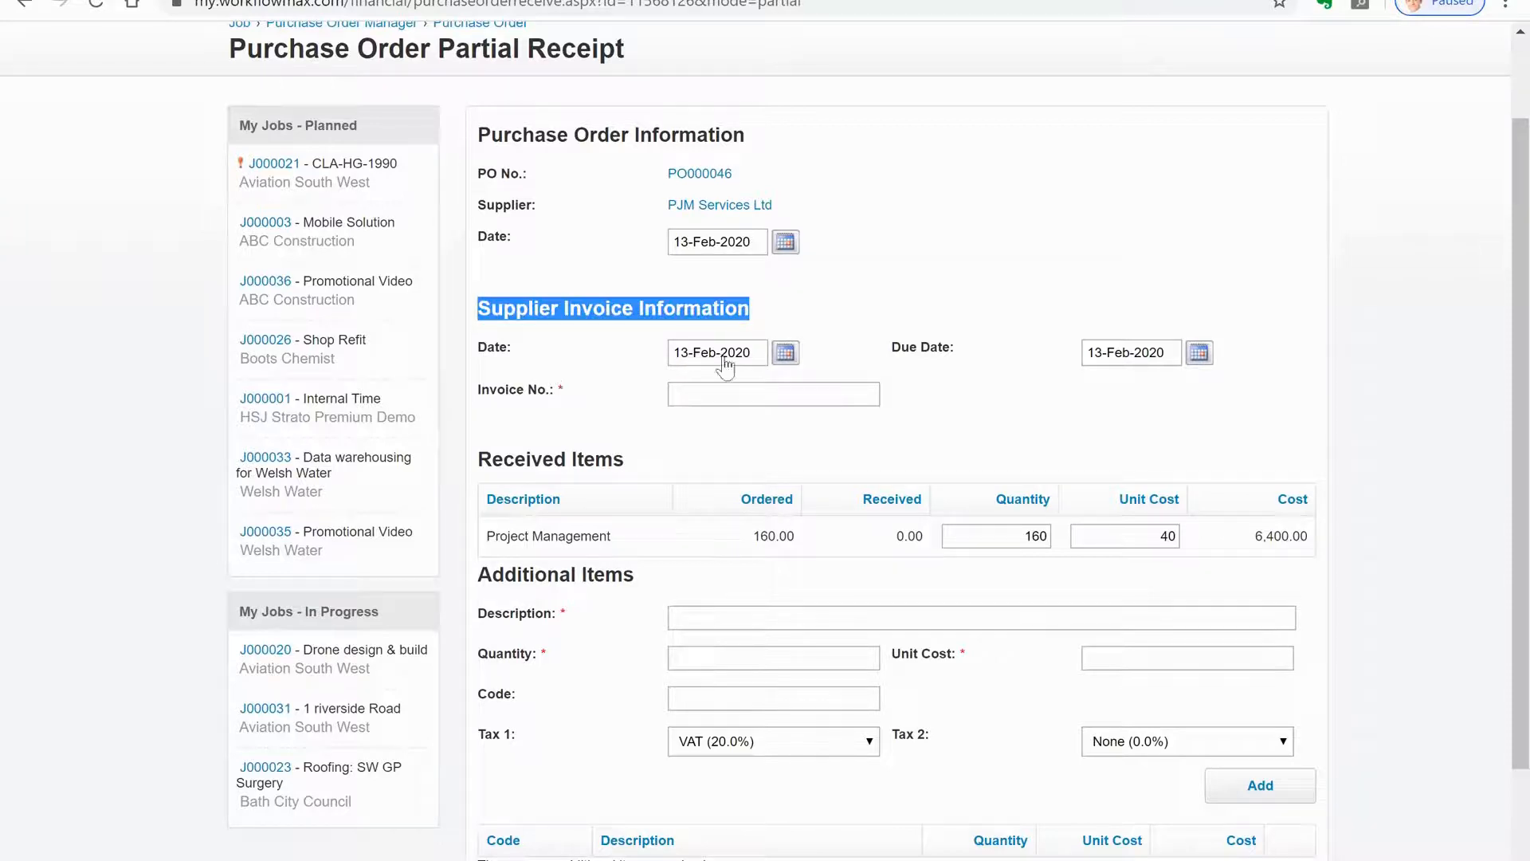
pyautogui.click(1200, 355)
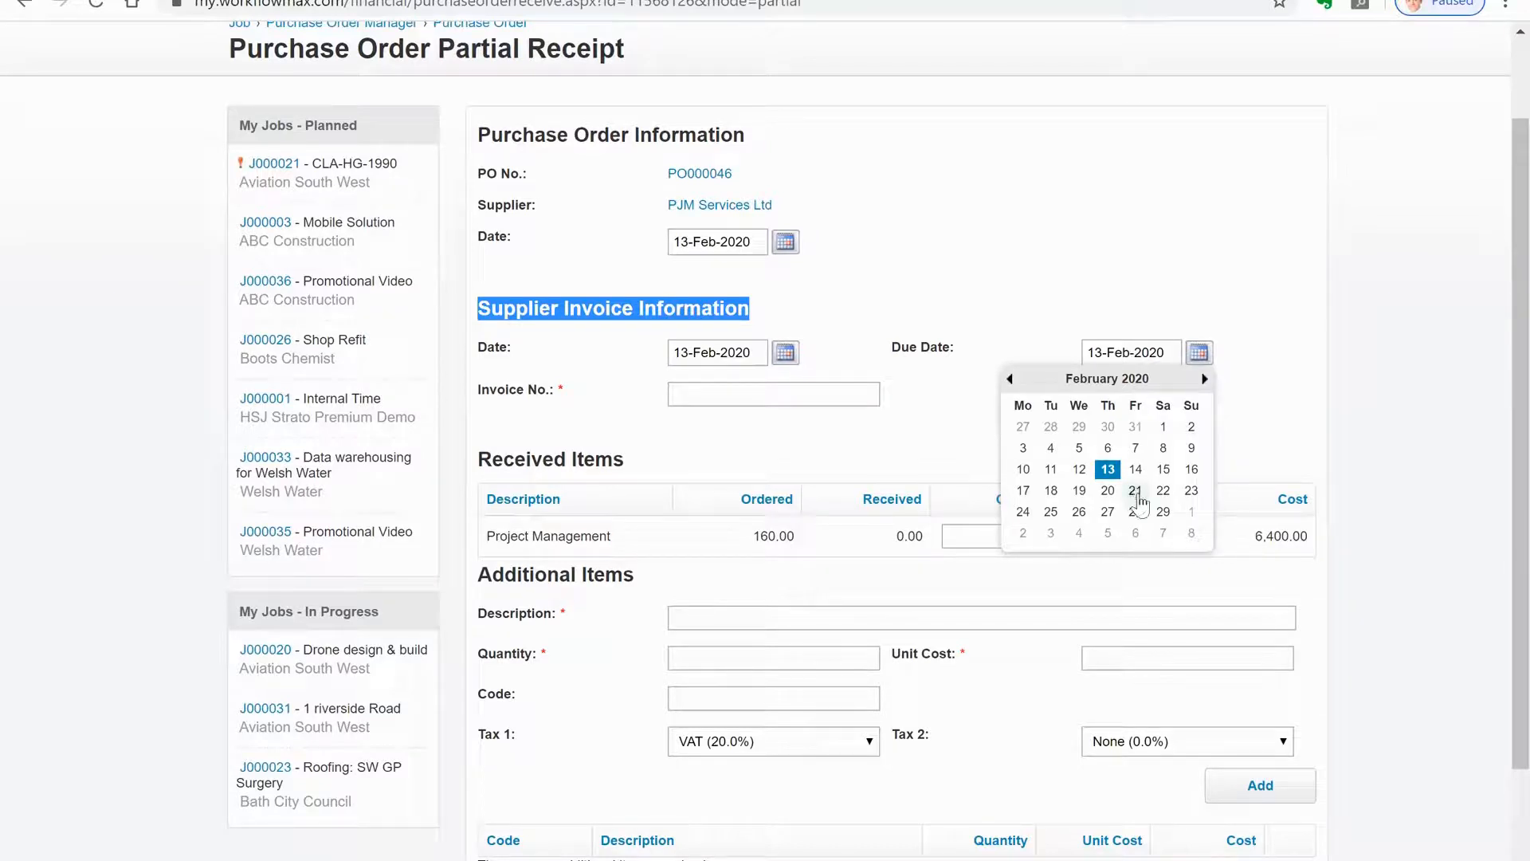
pyautogui.click(1136, 493)
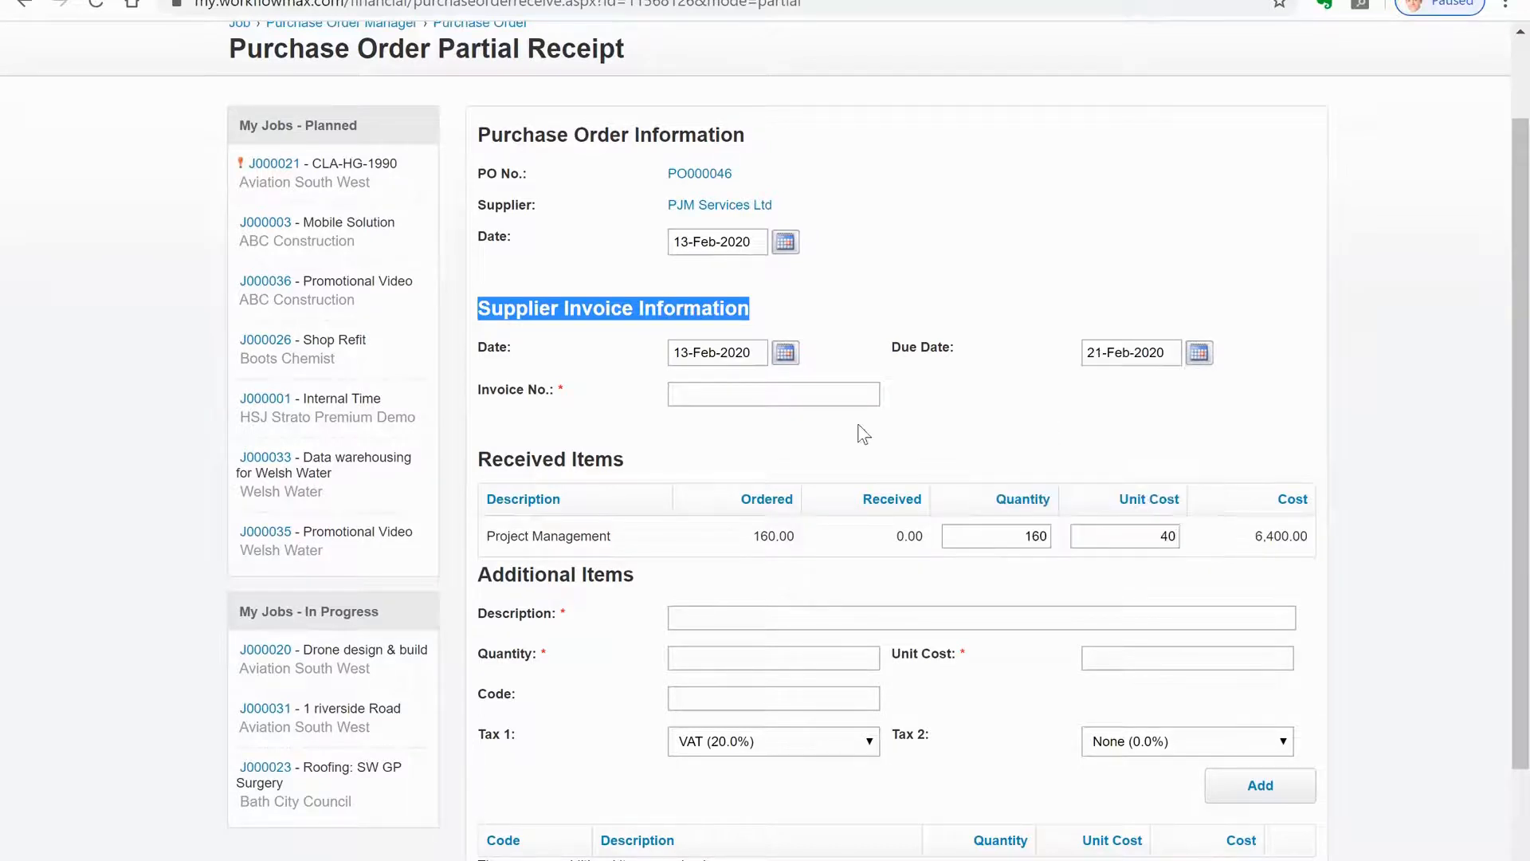
# - Enter supplier invoice number 6987 and set the received Project Management quantity to 40
pyautogui.click(775, 394)
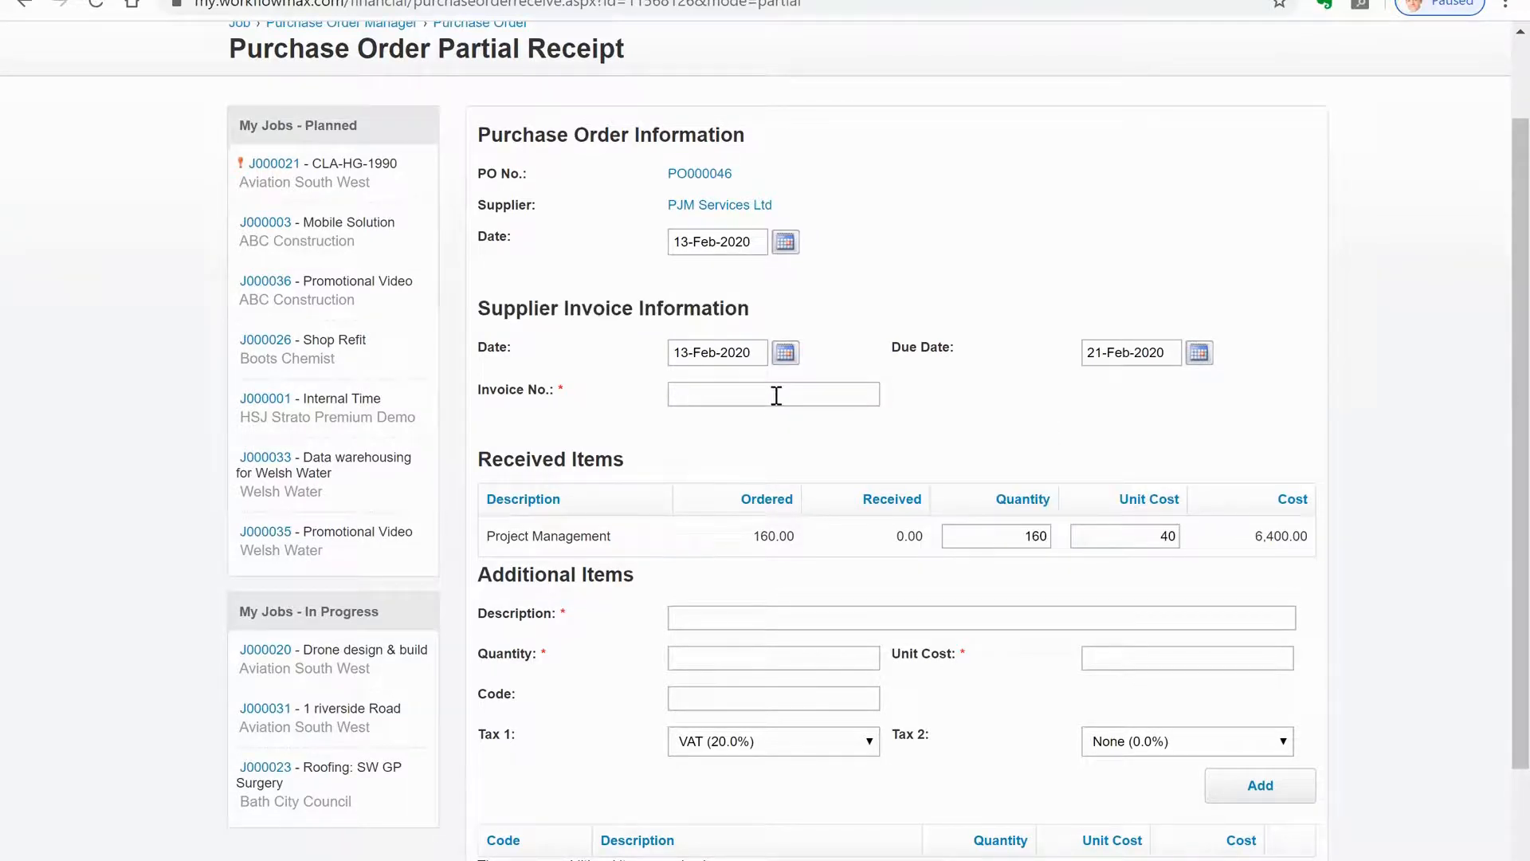
pyautogui.write('6987')
pyautogui.moveTo(1018, 536); pyautogui.dragTo(1055, 533)
pyautogui.click(1015, 585)
# - Check the receipt's totals and save the partial receipt
pyautogui.scroll(-2, 1495, 422)
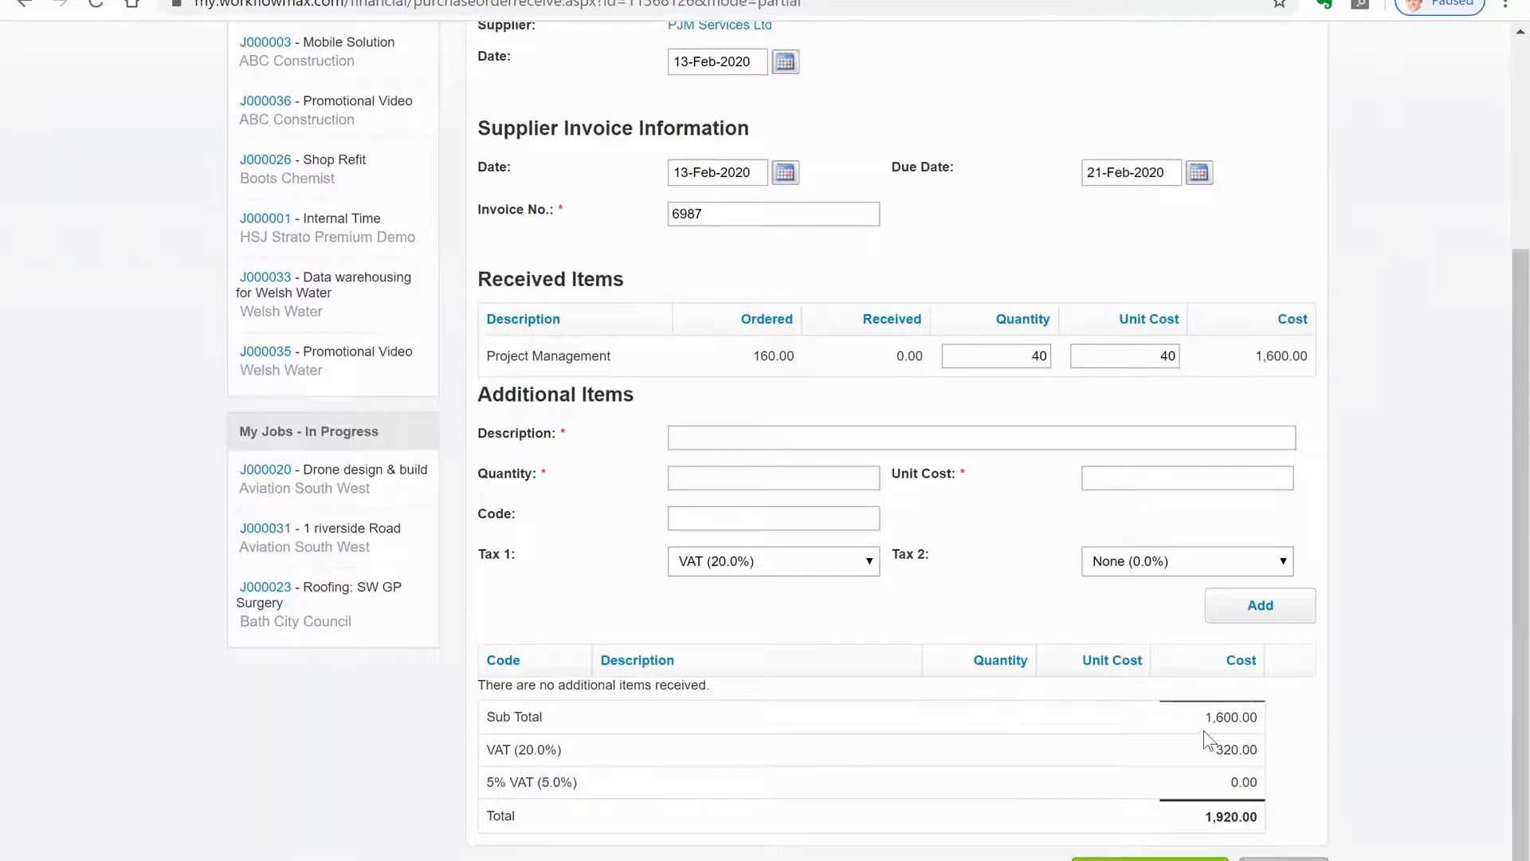
pyautogui.scroll(1, 1497, 621)
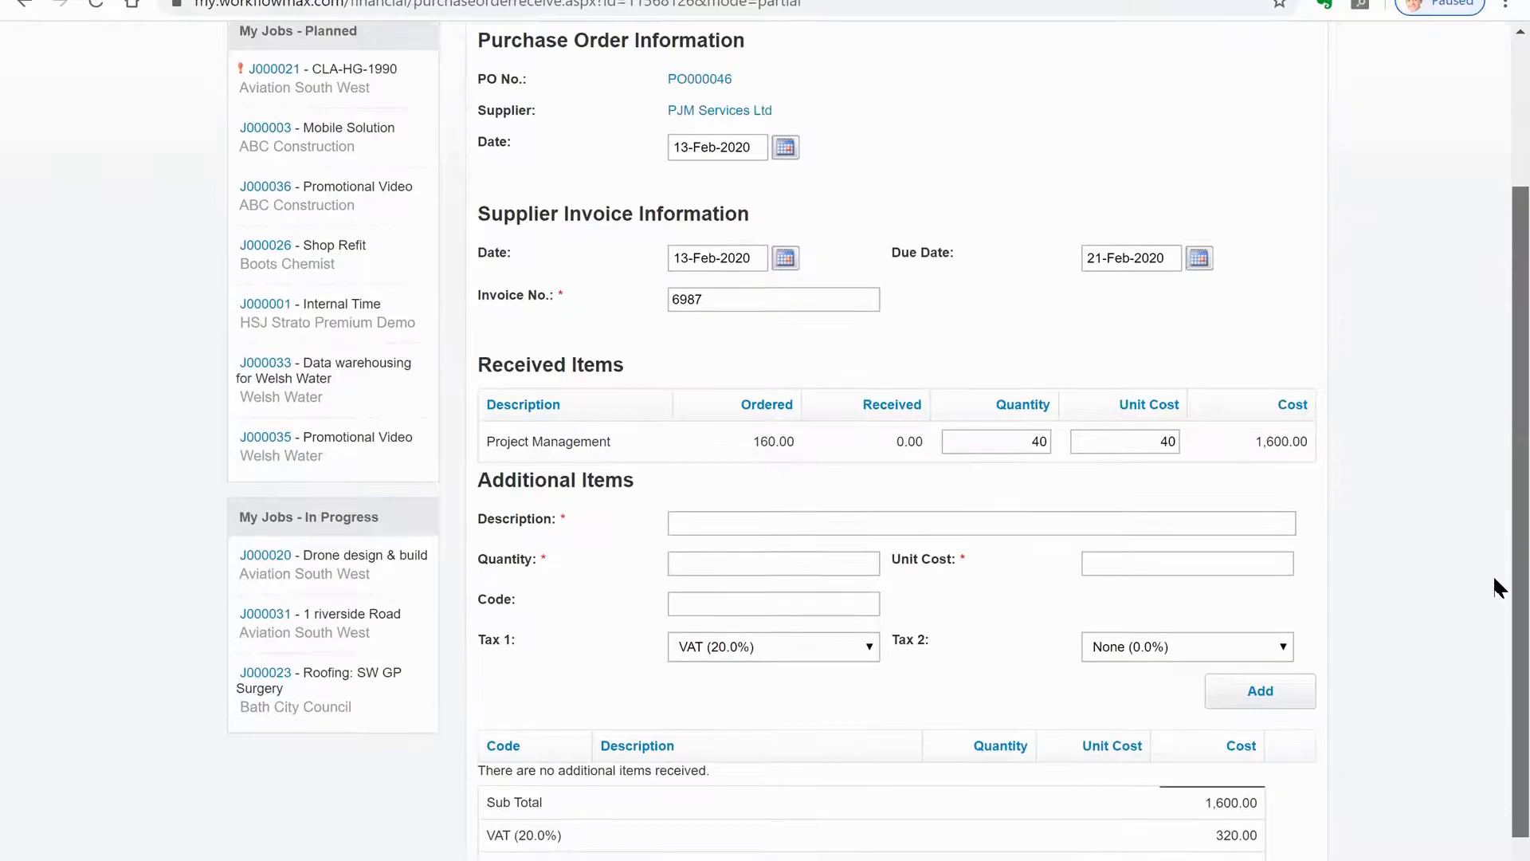
pyautogui.scroll(-1, 1498, 638)
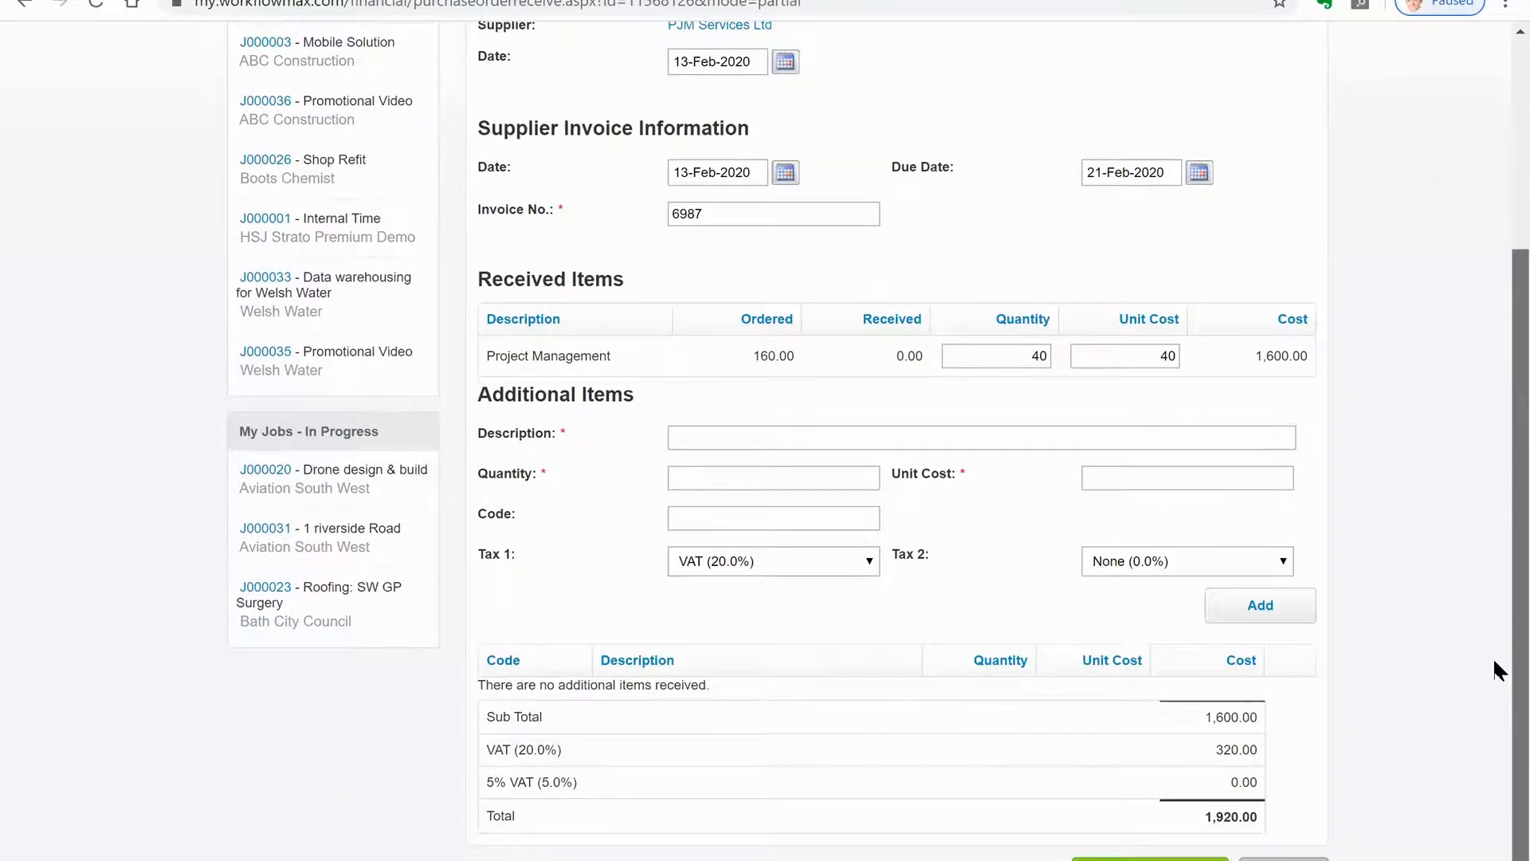
pyautogui.scroll(-1, 1497, 637)
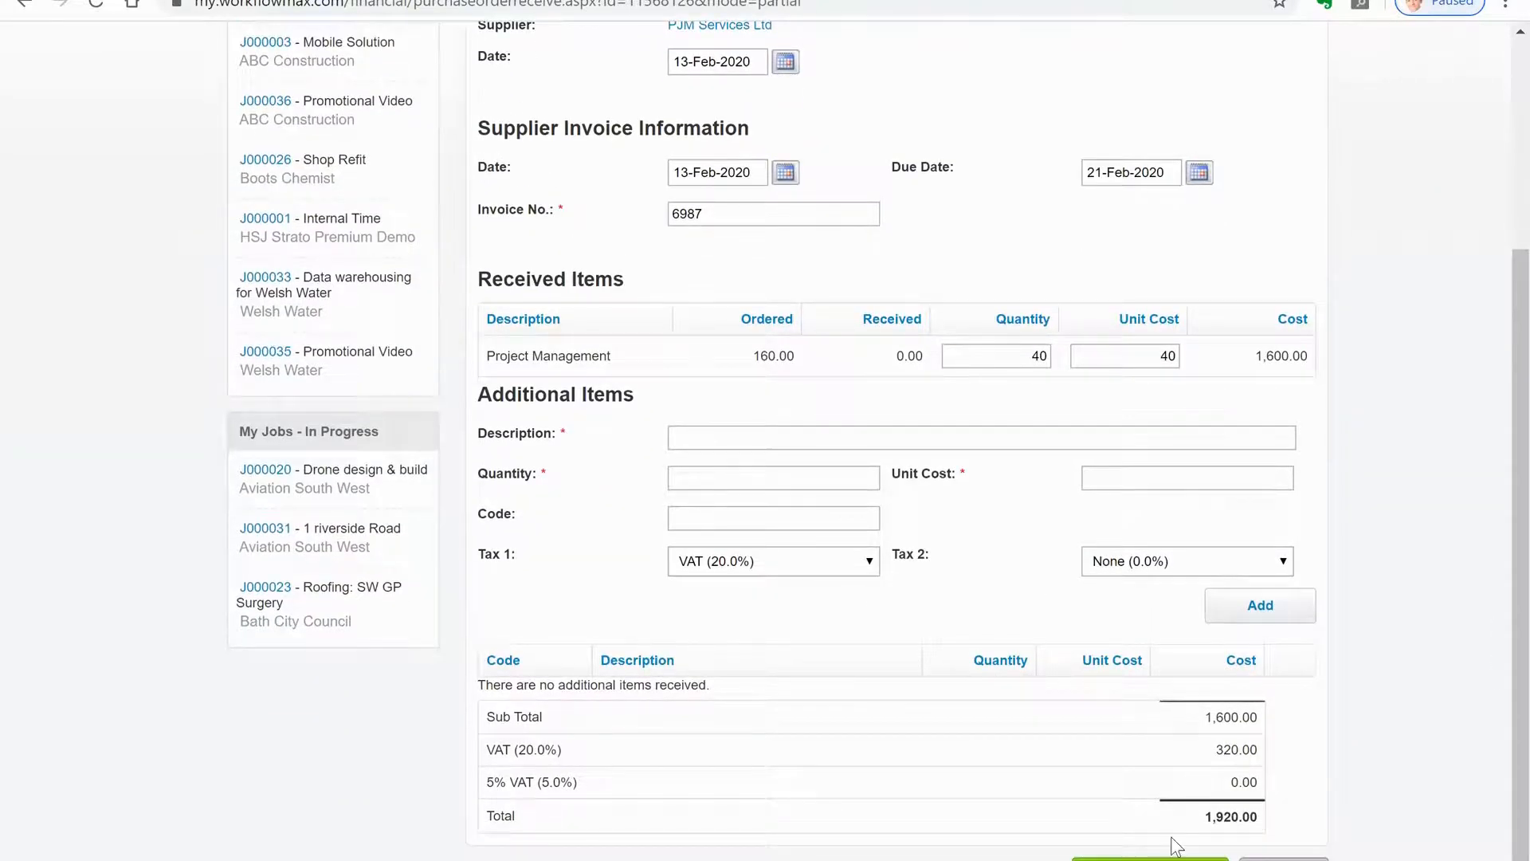
pyautogui.click(1150, 859)
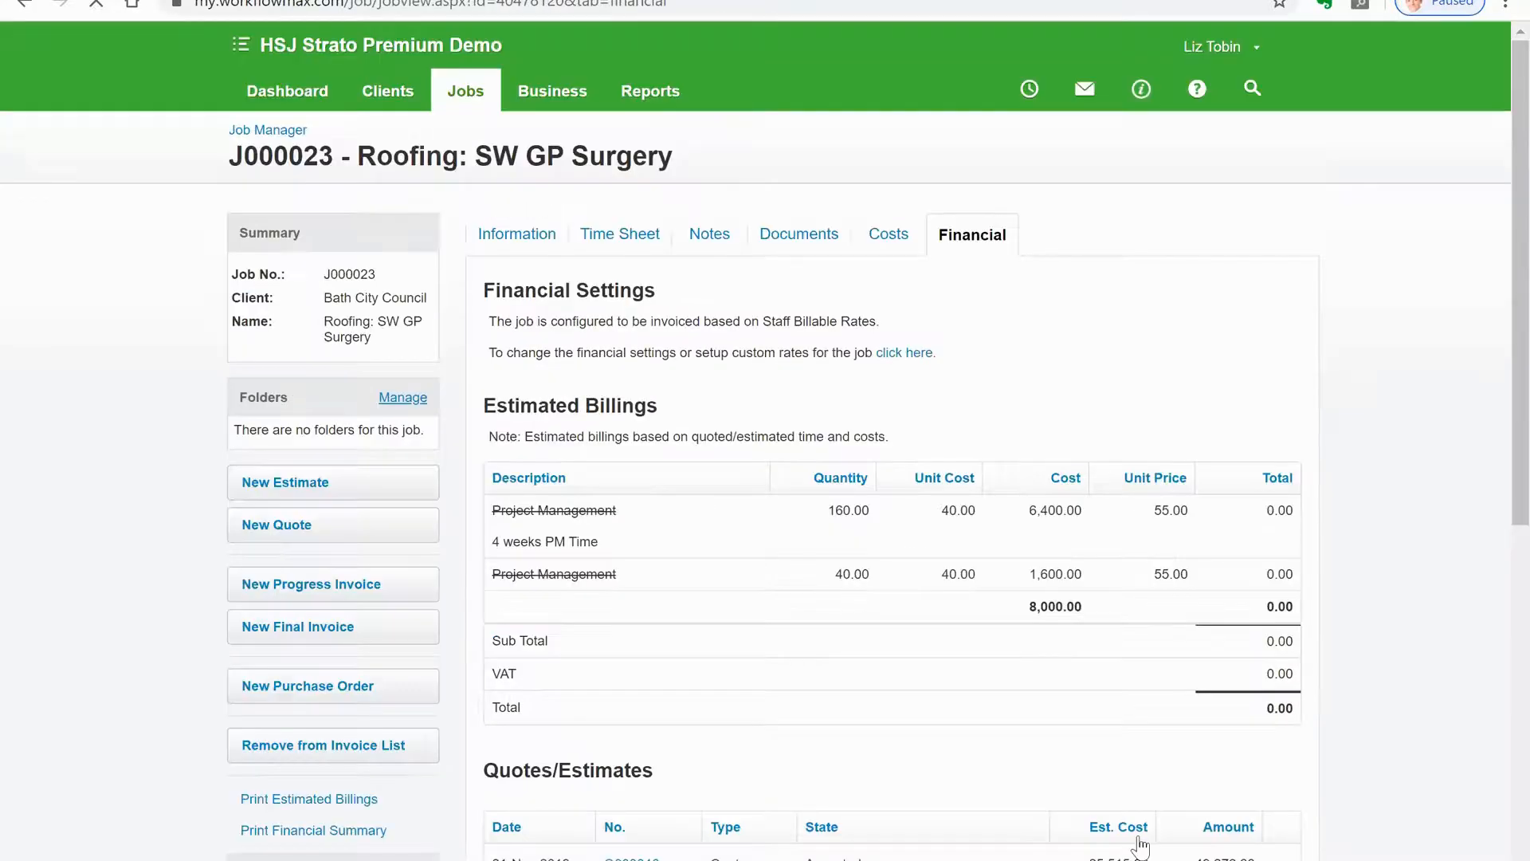
# - Open the PJM Services Ltd purchase order from the job's financial details and check the outstanding Project Management quantity
pyautogui.scroll(-2, 1492, 583)
pyautogui.scroll(-7, 1493, 590)
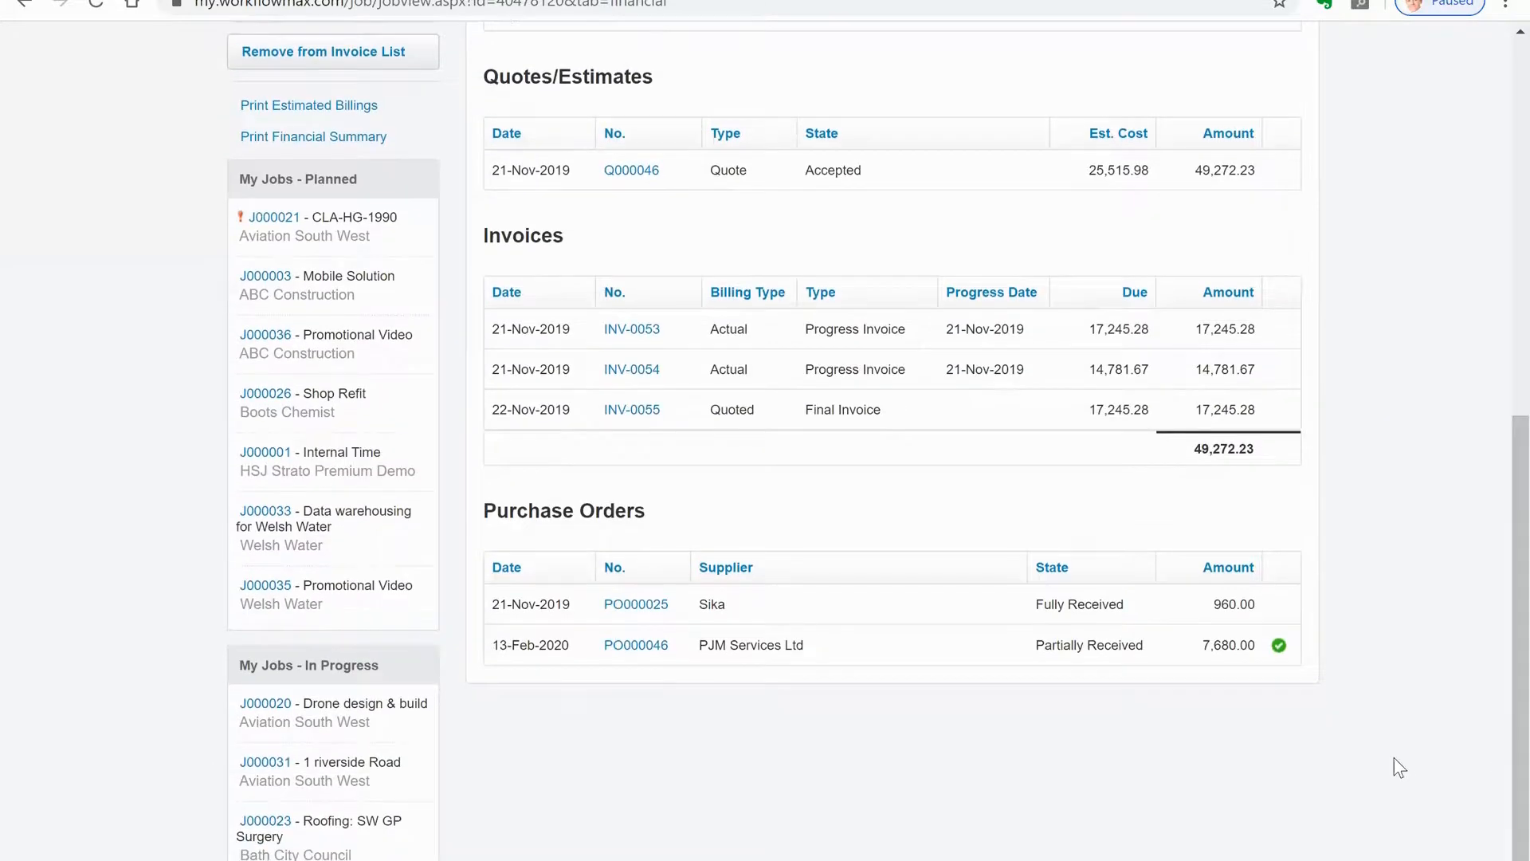
pyautogui.click(635, 646)
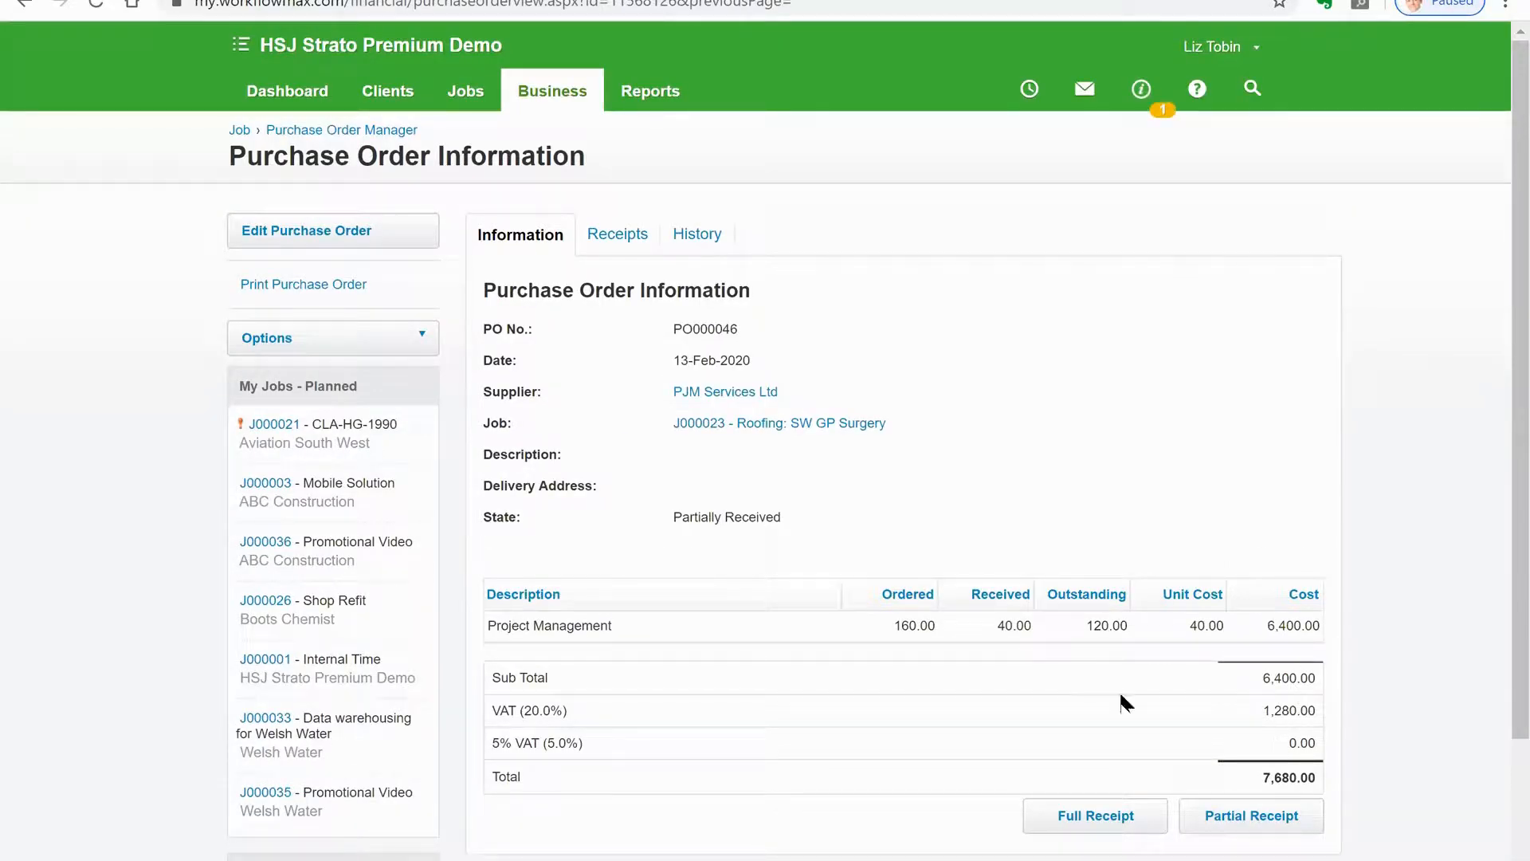
pyautogui.moveTo(1095, 624); pyautogui.dragTo(1132, 628)
# - Switch to Xero and open the PJM Services Ltd bill with reference 6987 from the bills to pay
pyautogui.click(192, 0)
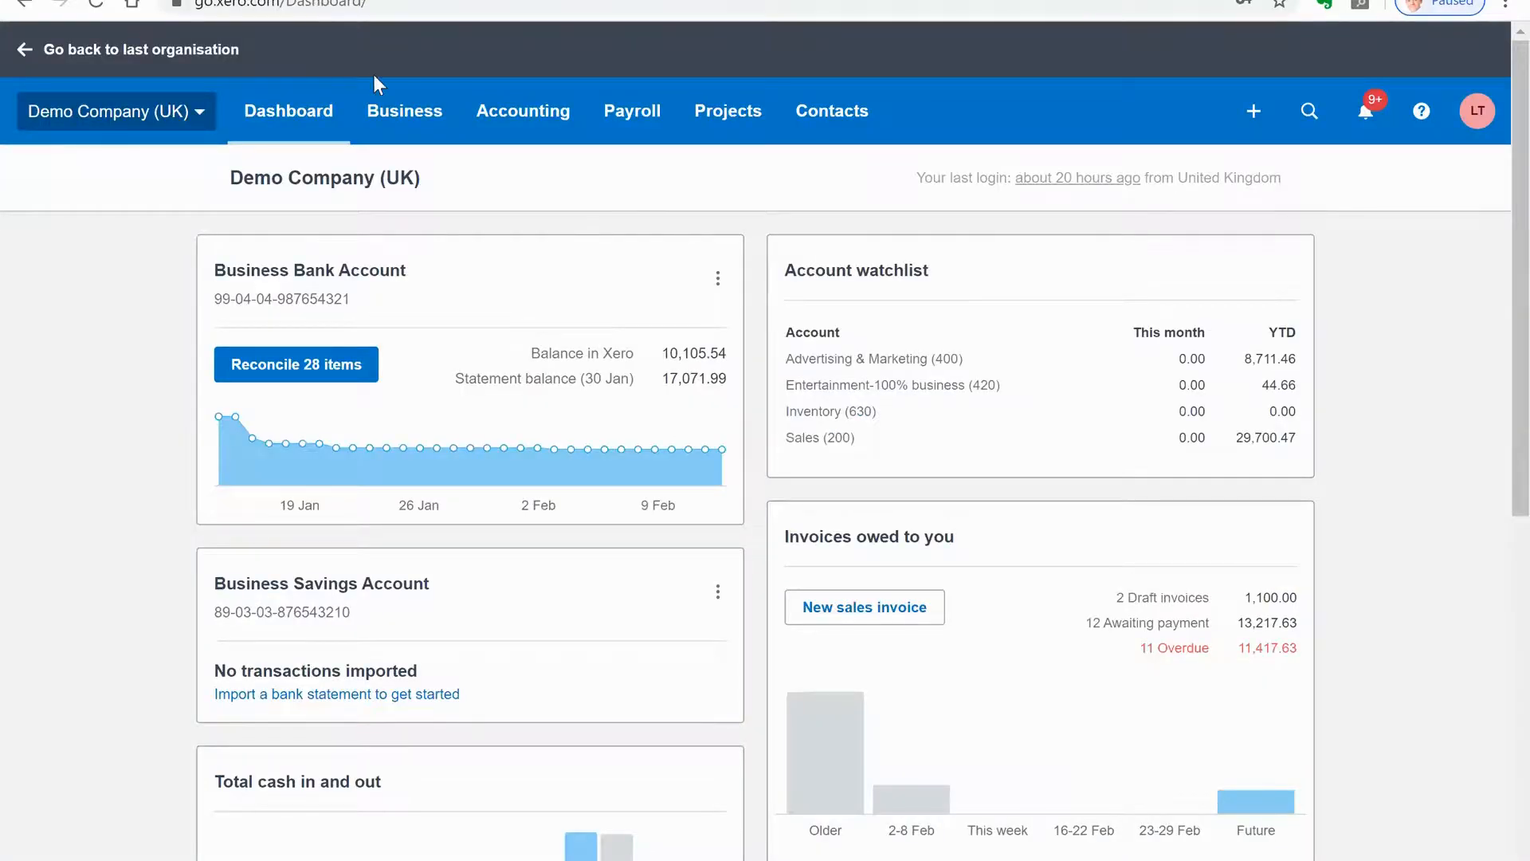
pyautogui.click(394, 112)
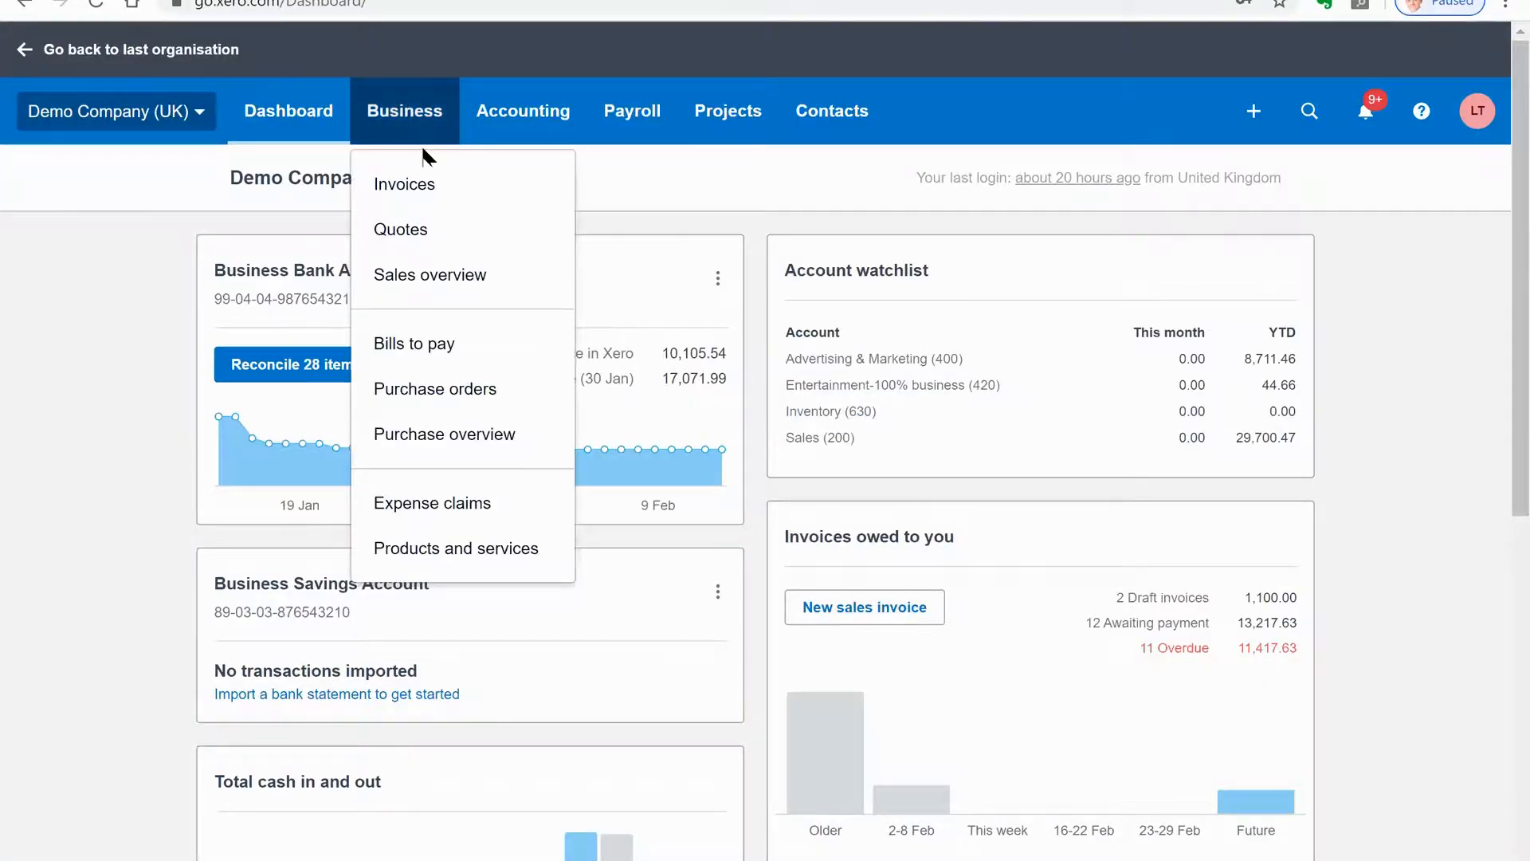
pyautogui.click(460, 344)
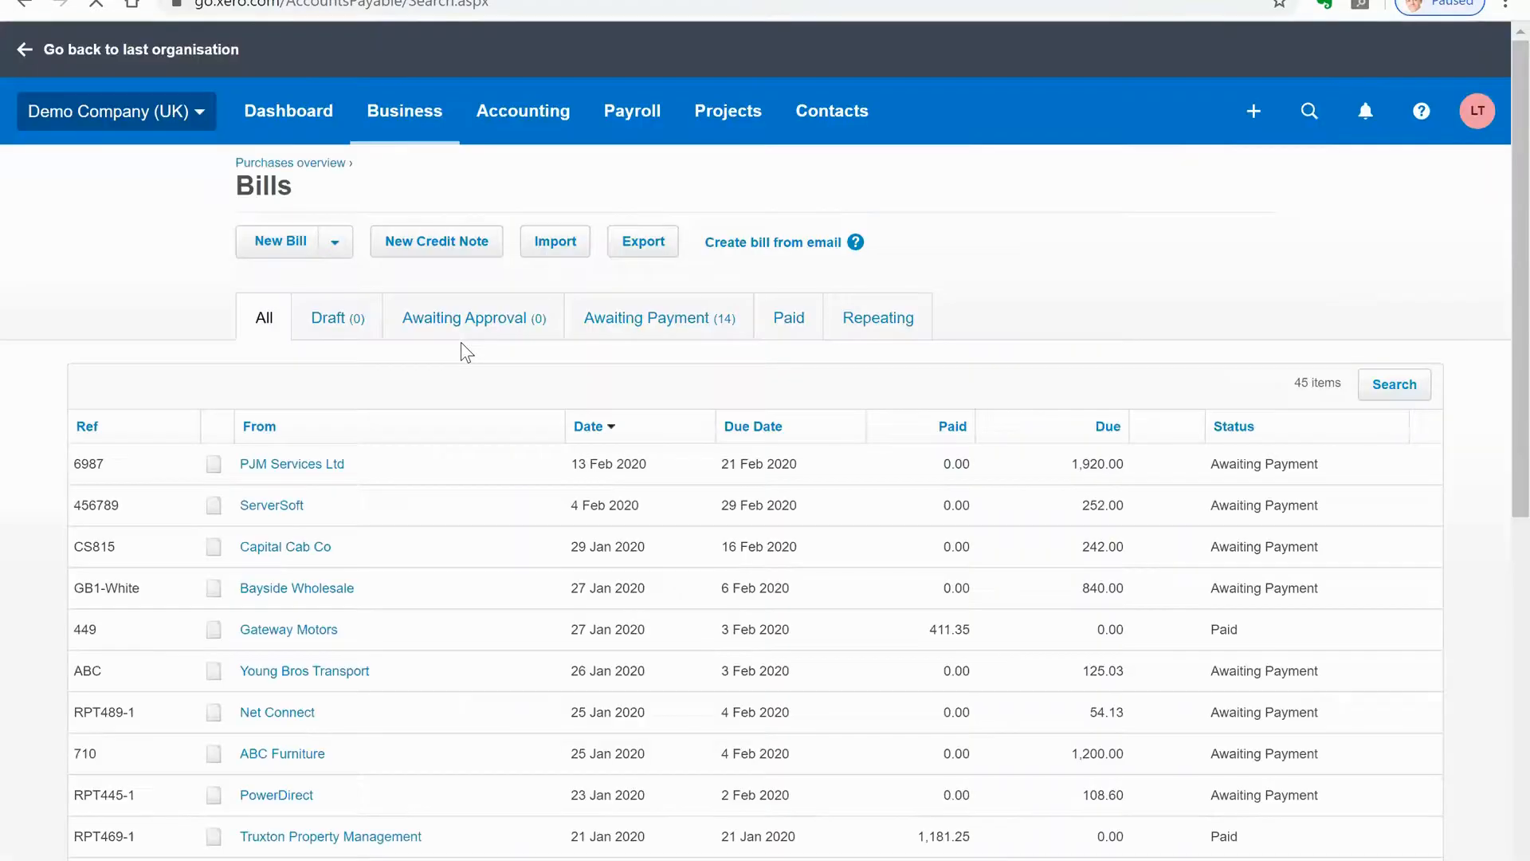
pyautogui.click(280, 464)
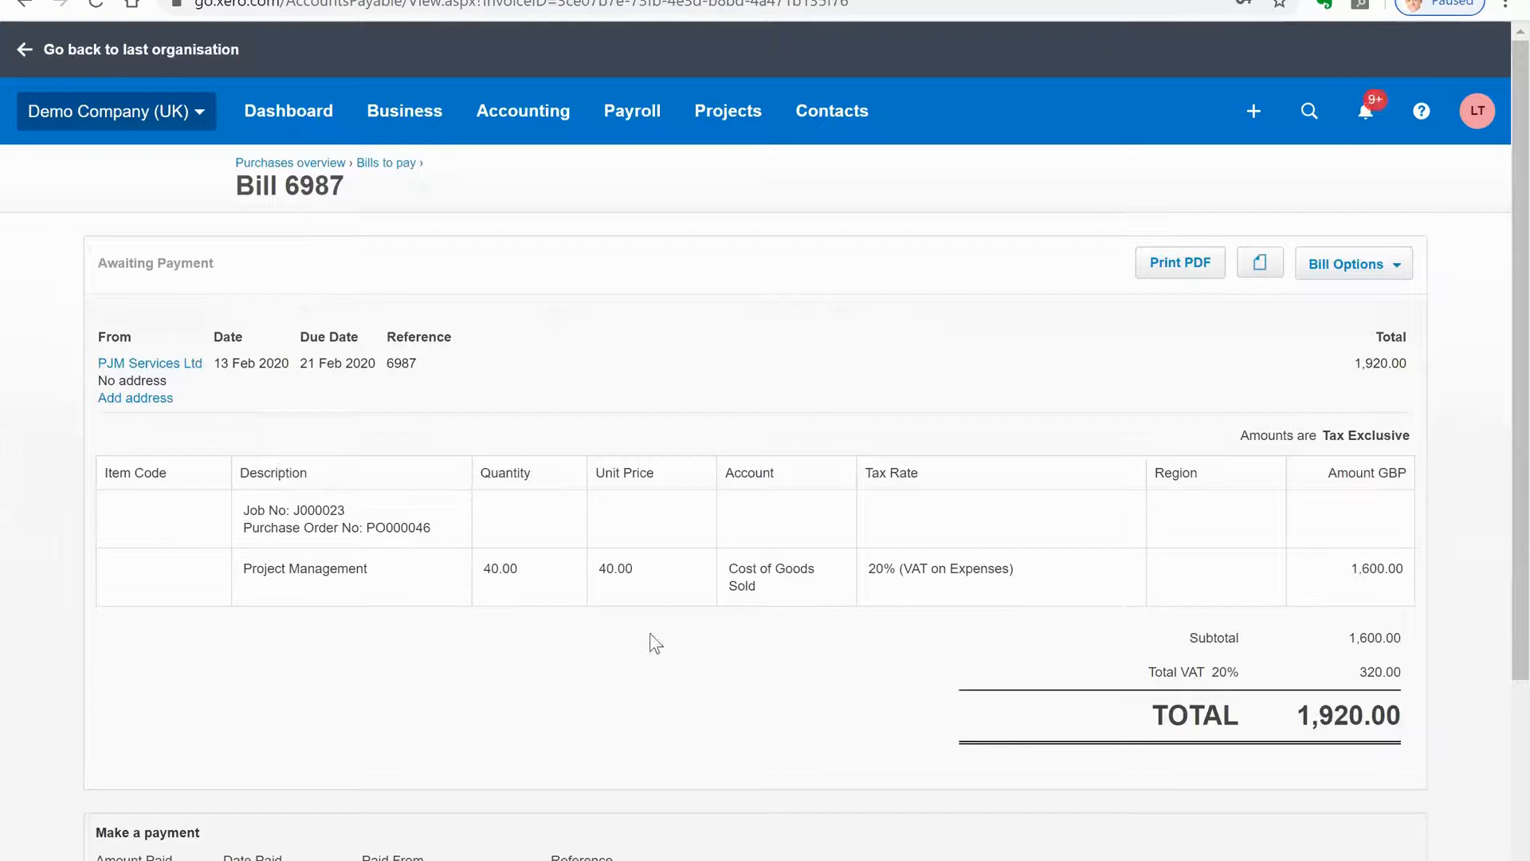
# - Check the bill's Project Management quantity and view the options for attaching related files
pyautogui.moveTo(519, 569); pyautogui.dragTo(491, 567)
pyautogui.click(1261, 265)
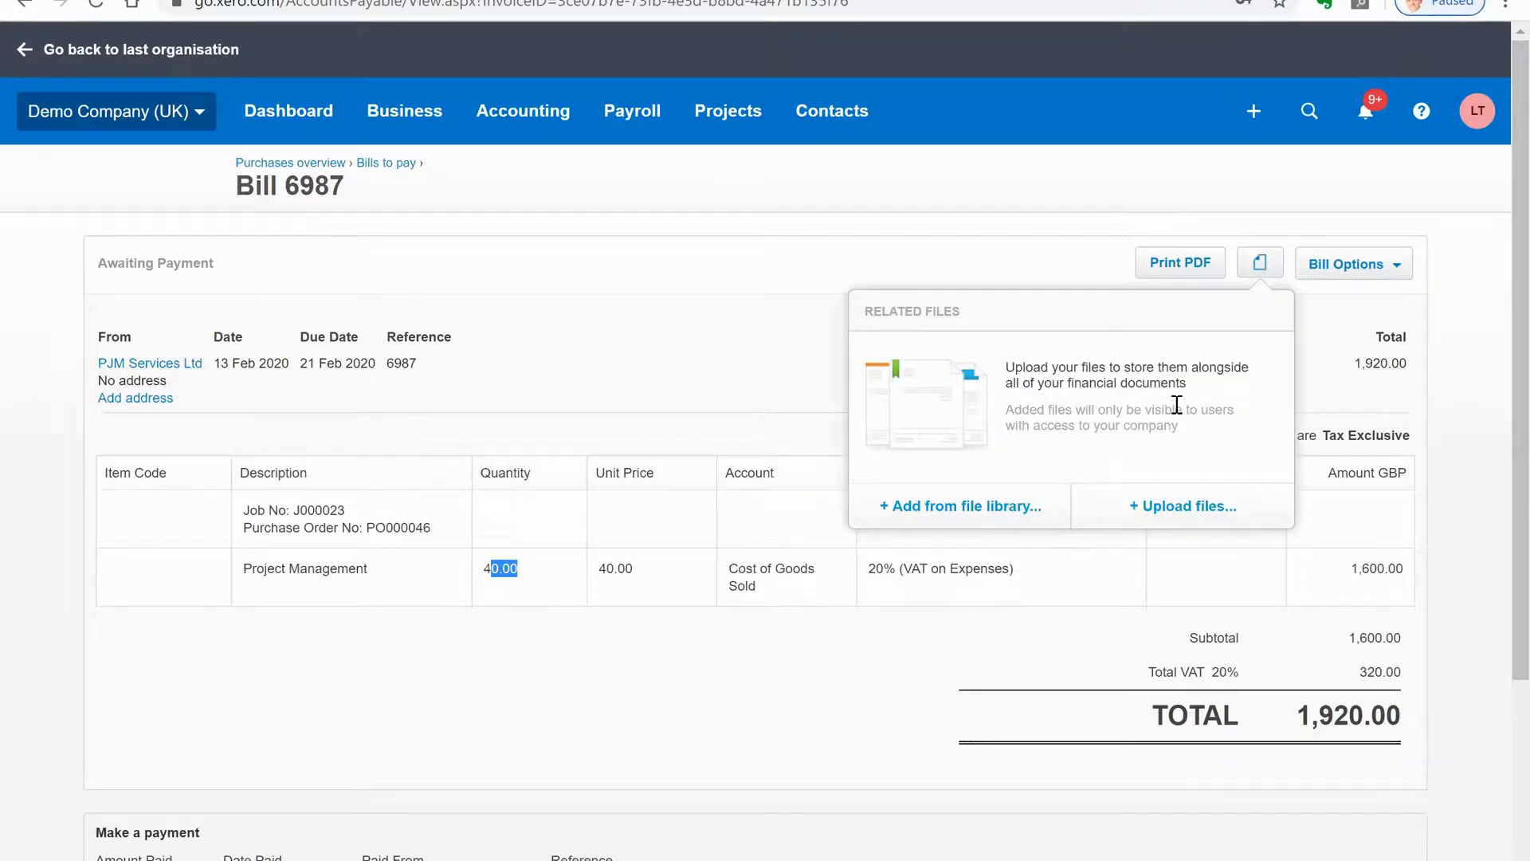
pyautogui.click(615, 360)
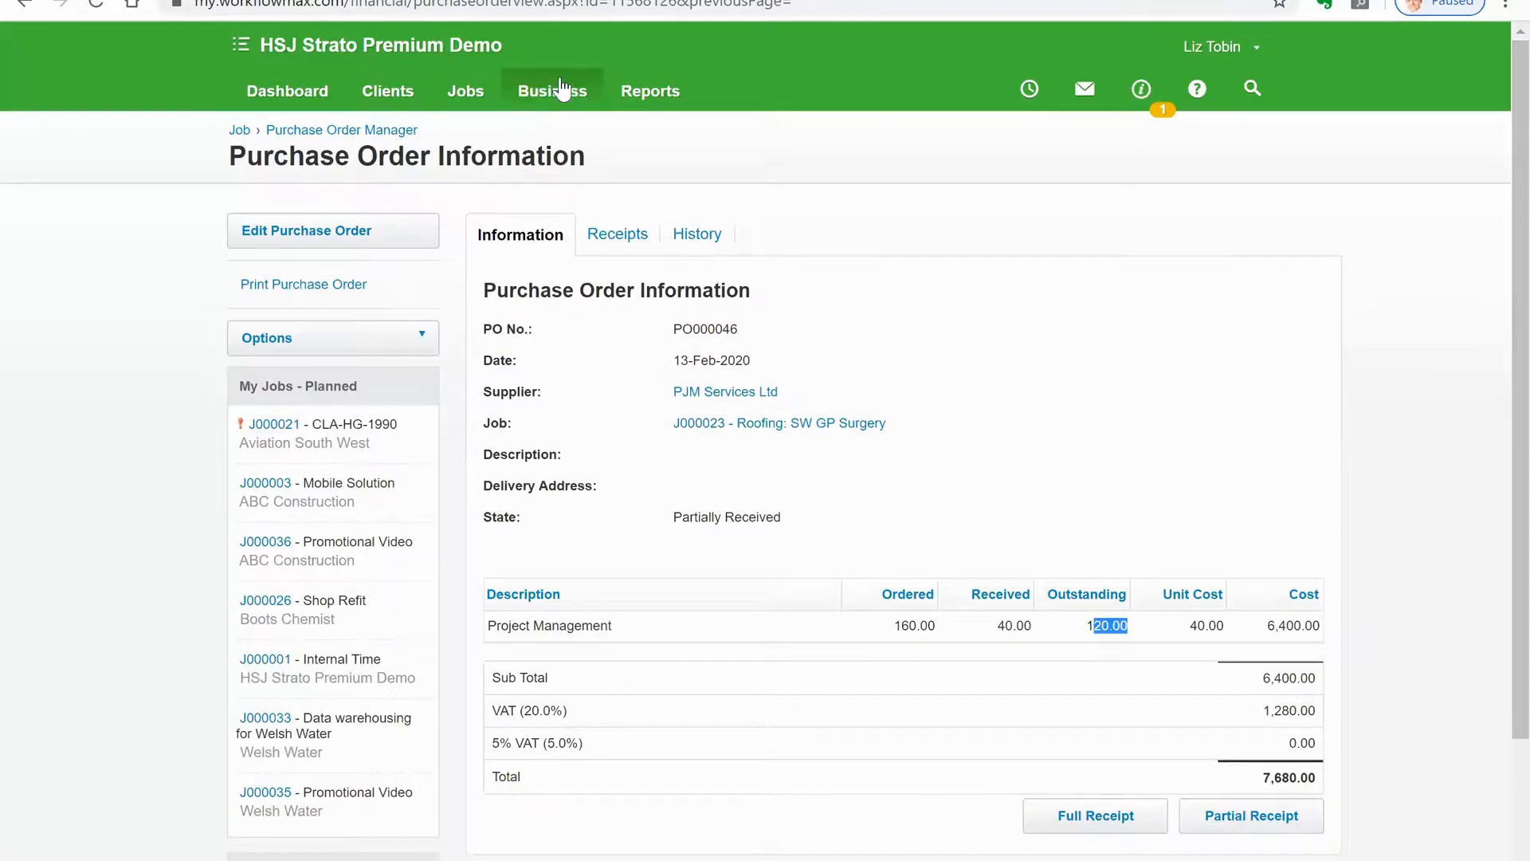
# - Switch back to WorkflowMax, list the current purchase orders and open the PJM Services Ltd order
pyautogui.click(404, 130)
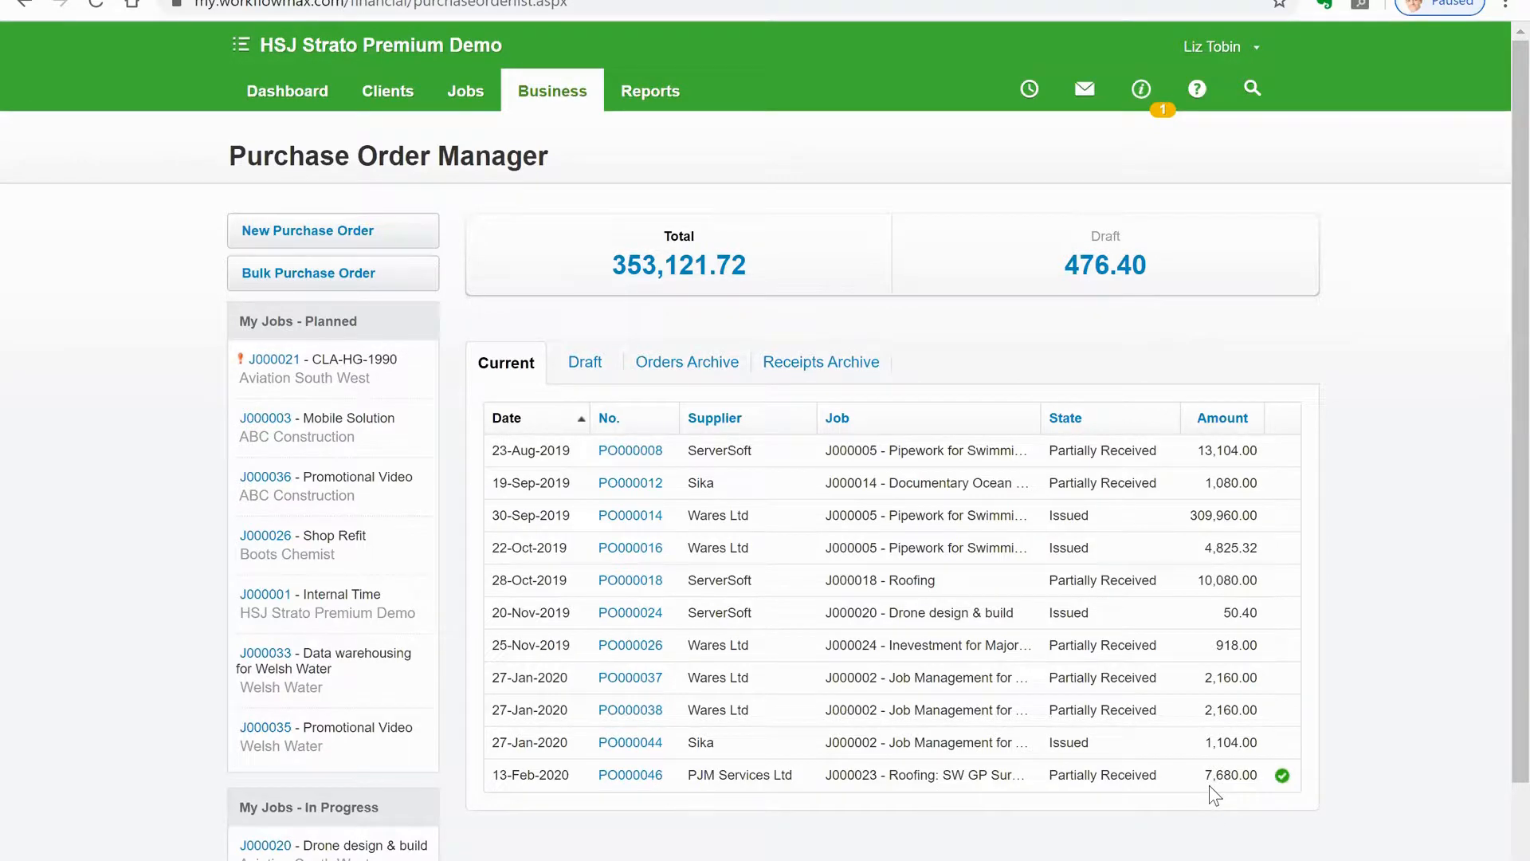
pyautogui.click(634, 781)
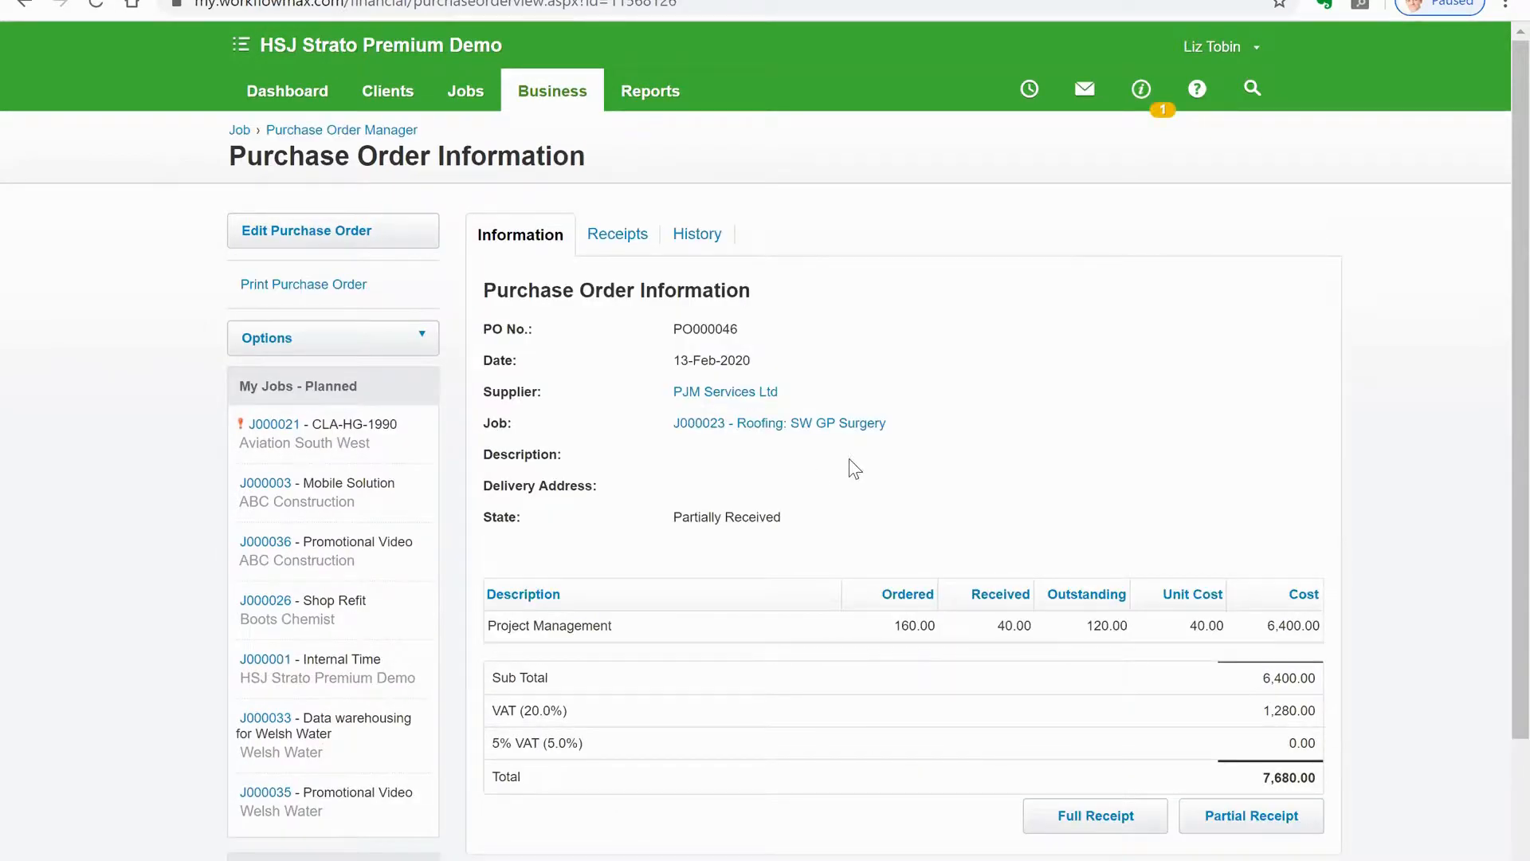
# - Open the order's linked Roofing: SW GP Surgery job and generate its printable financial summary from the financial details
pyautogui.click(836, 426)
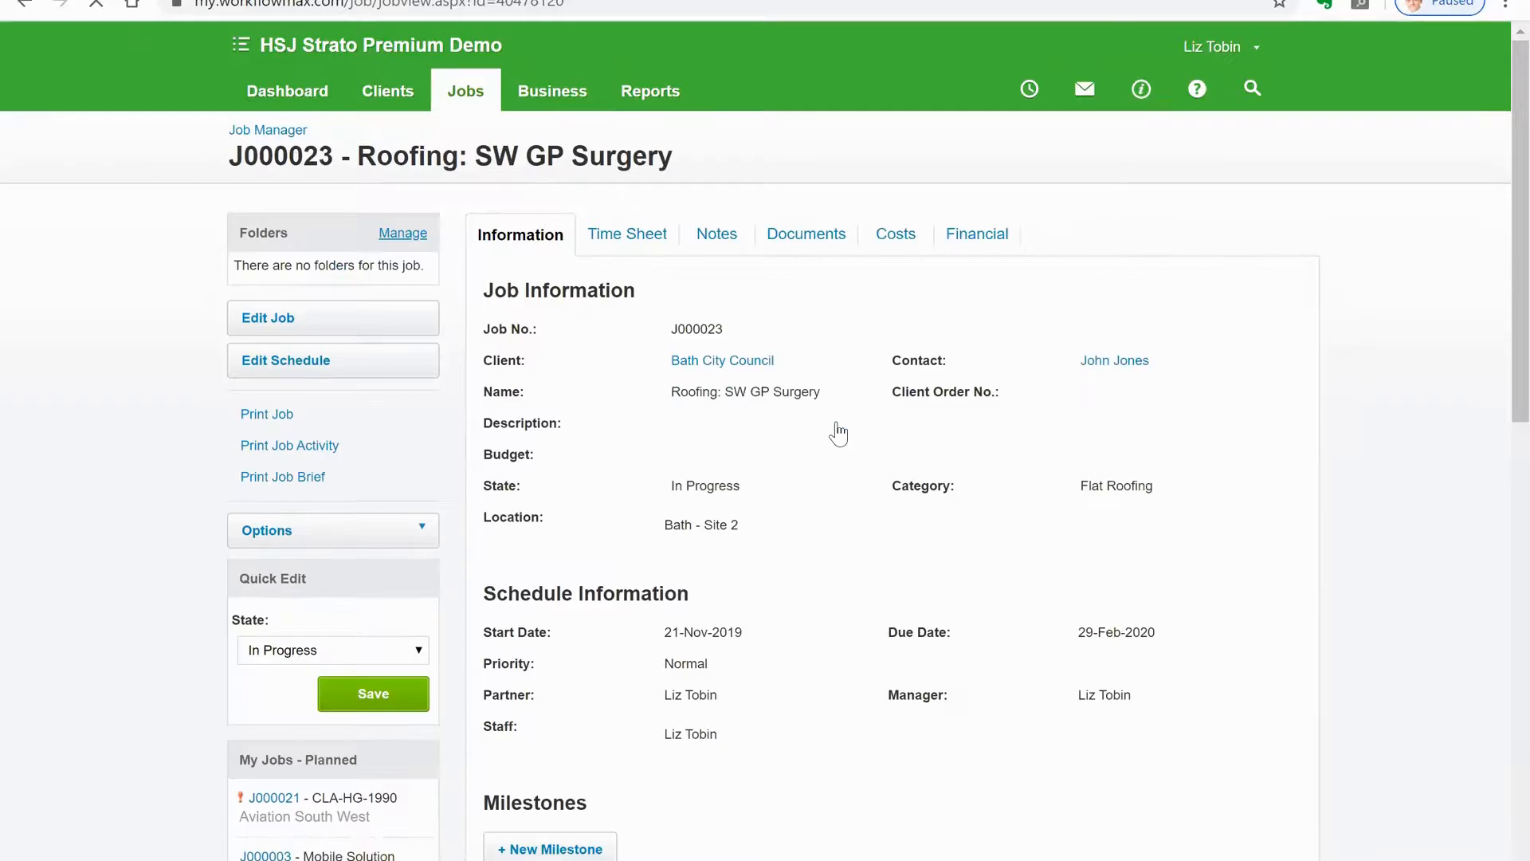
pyautogui.click(980, 251)
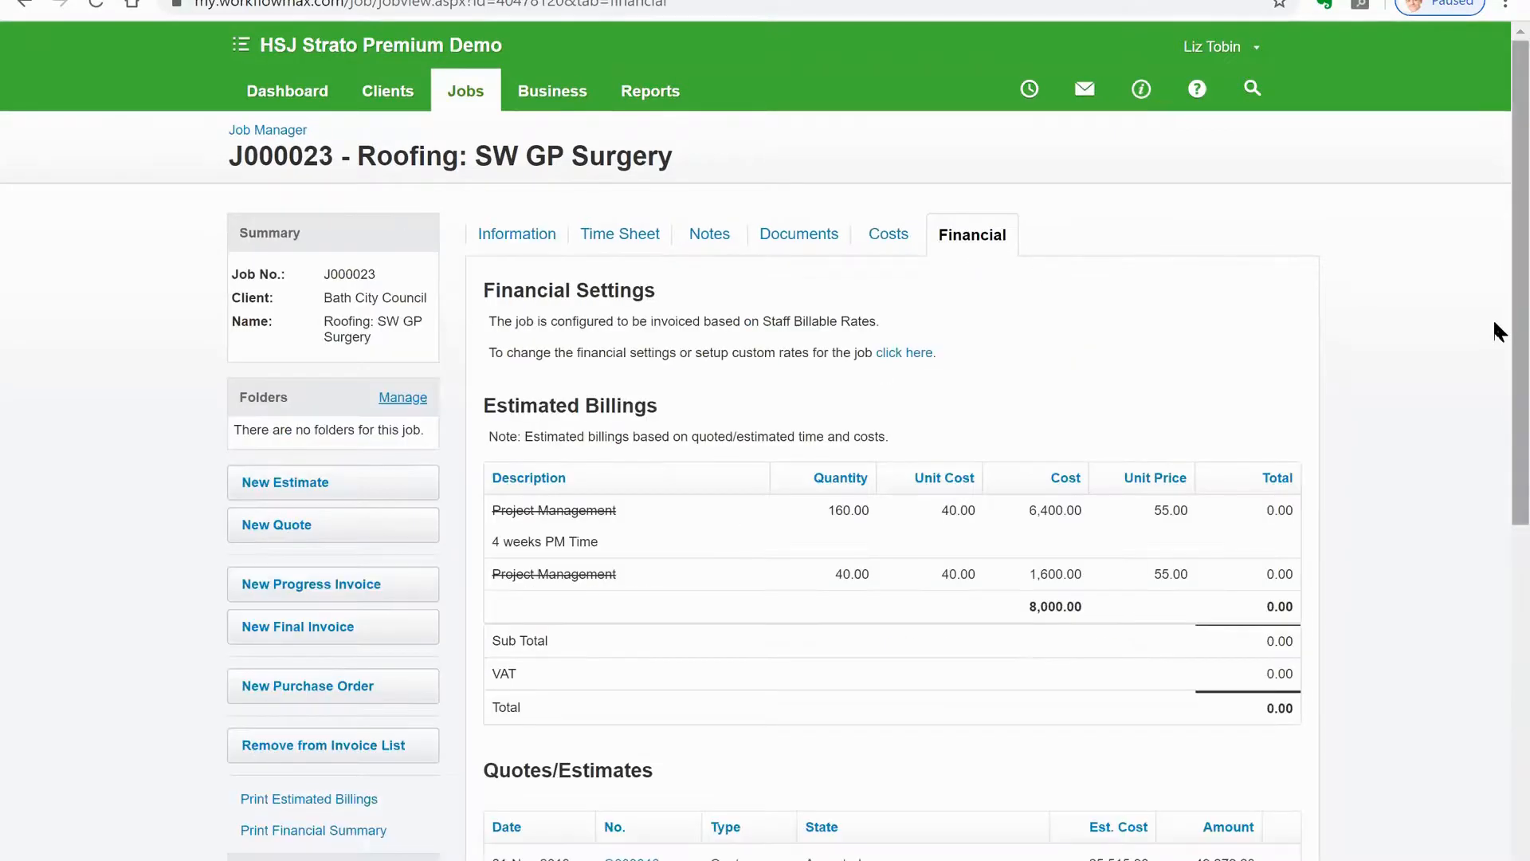
pyautogui.scroll(-4, 1500, 462)
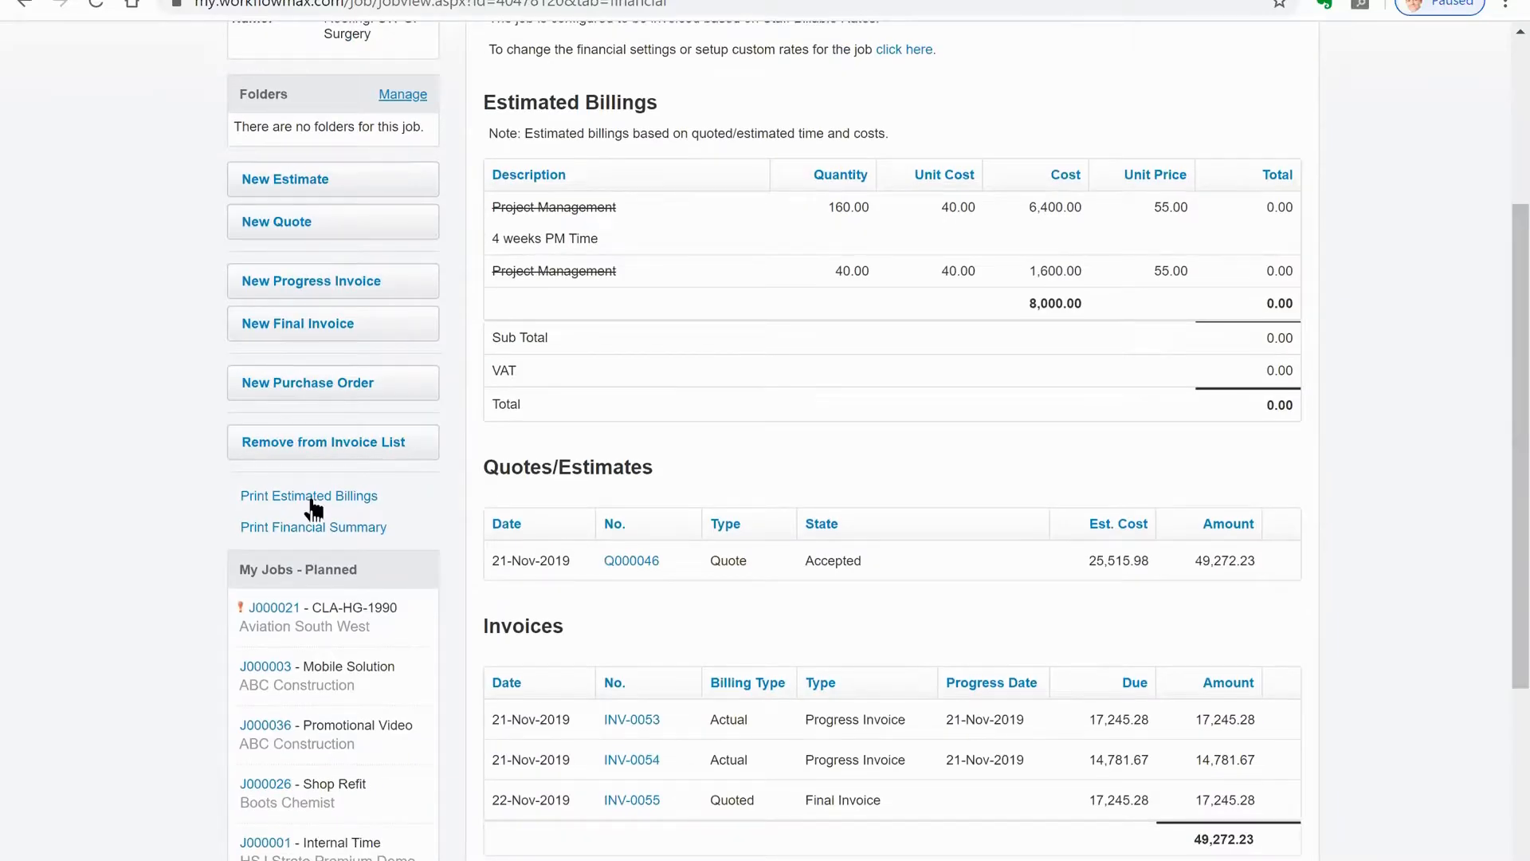
pyautogui.click(299, 529)
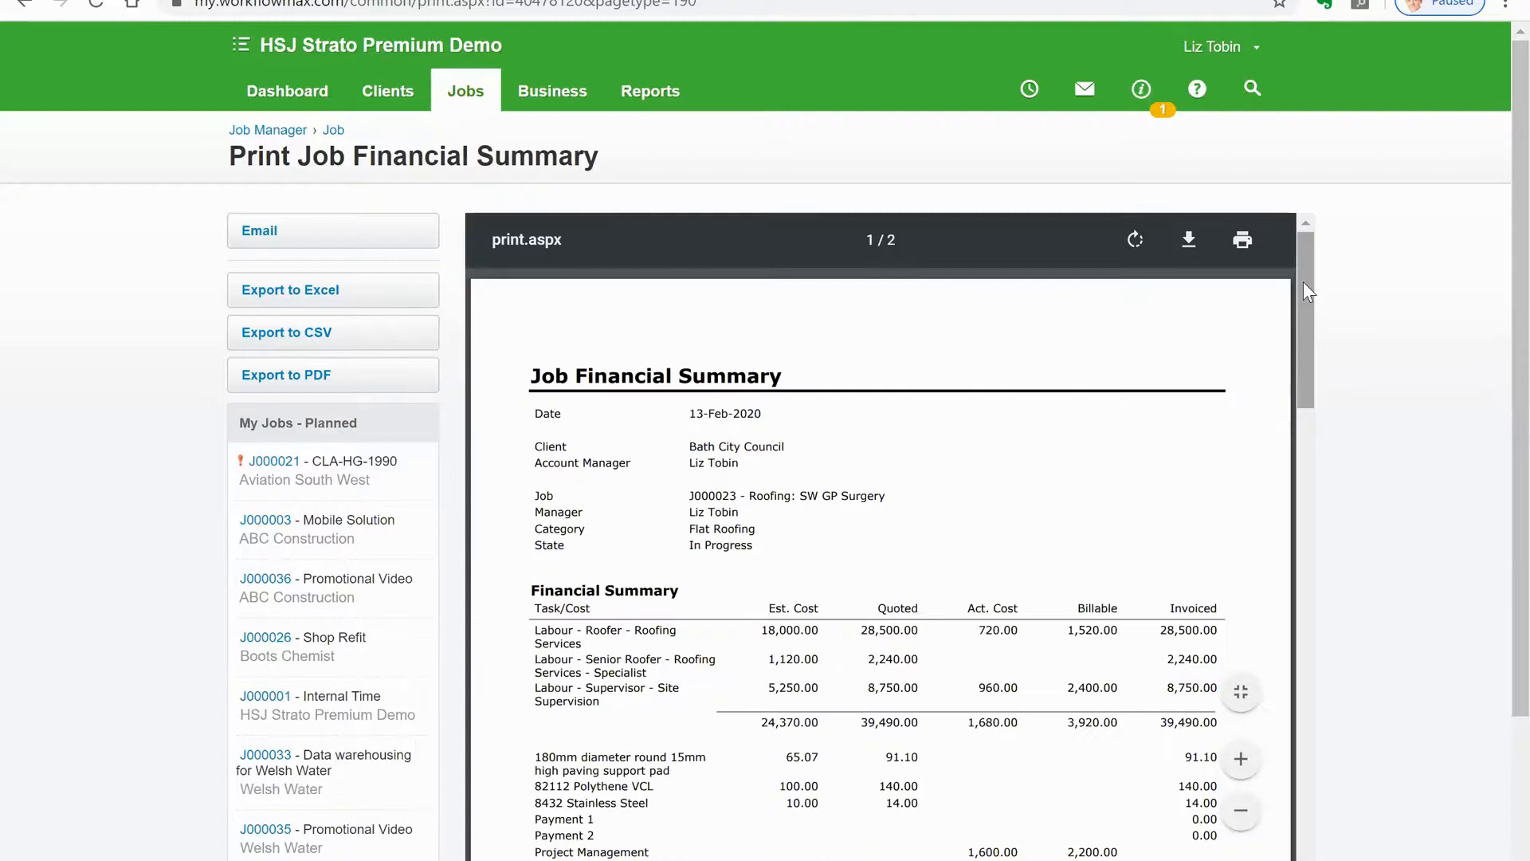
# - Examine the Project Management line's actual cost and billable amount in the Job Financial Summary
pyautogui.scroll(-4, 1307, 319)
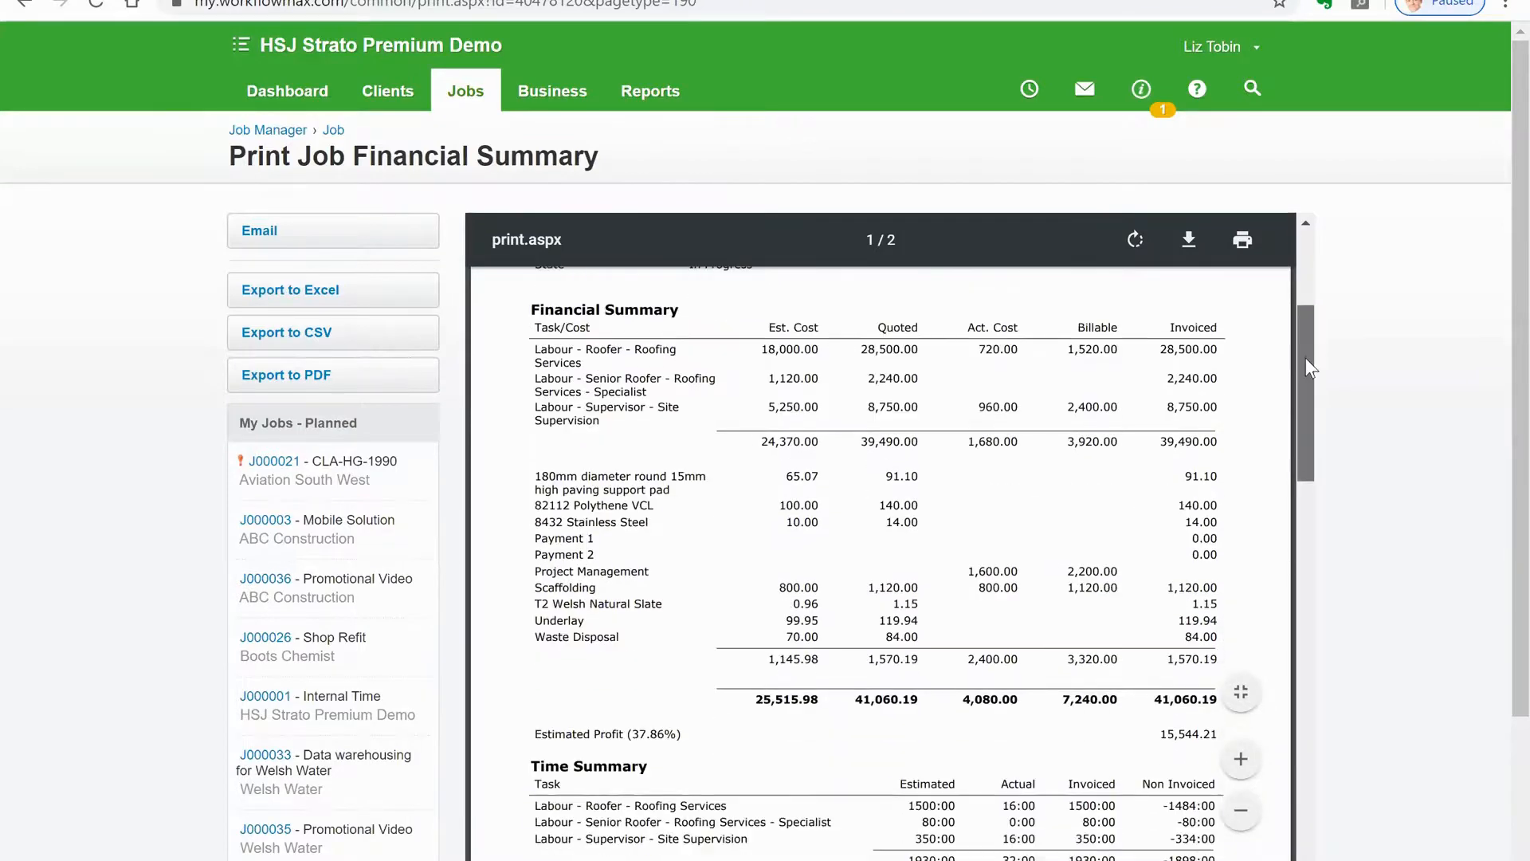
pyautogui.scroll(-1, 1305, 365)
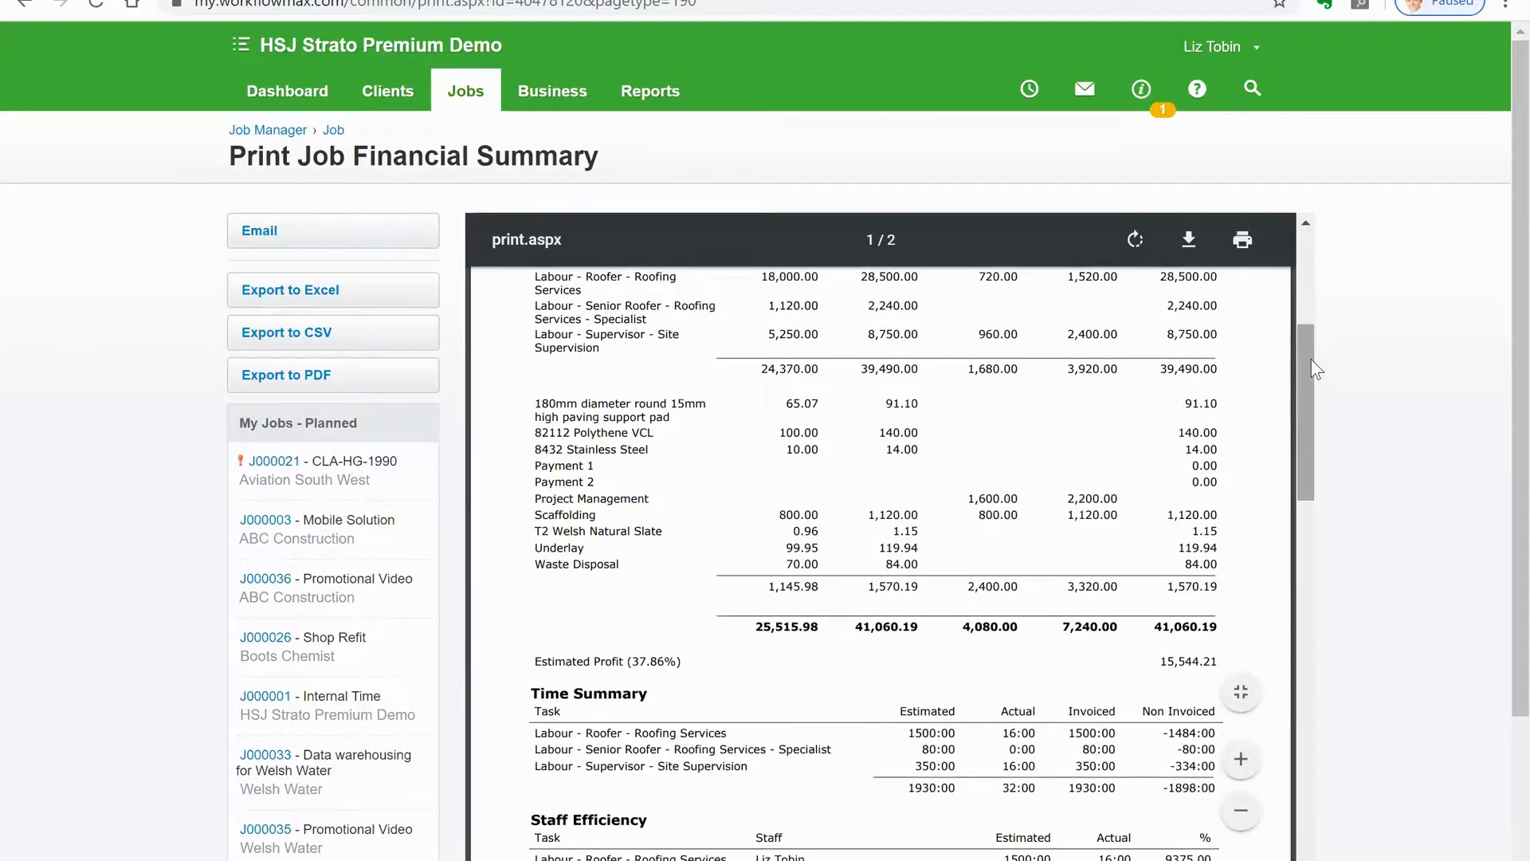
pyautogui.scroll(2, 1312, 335)
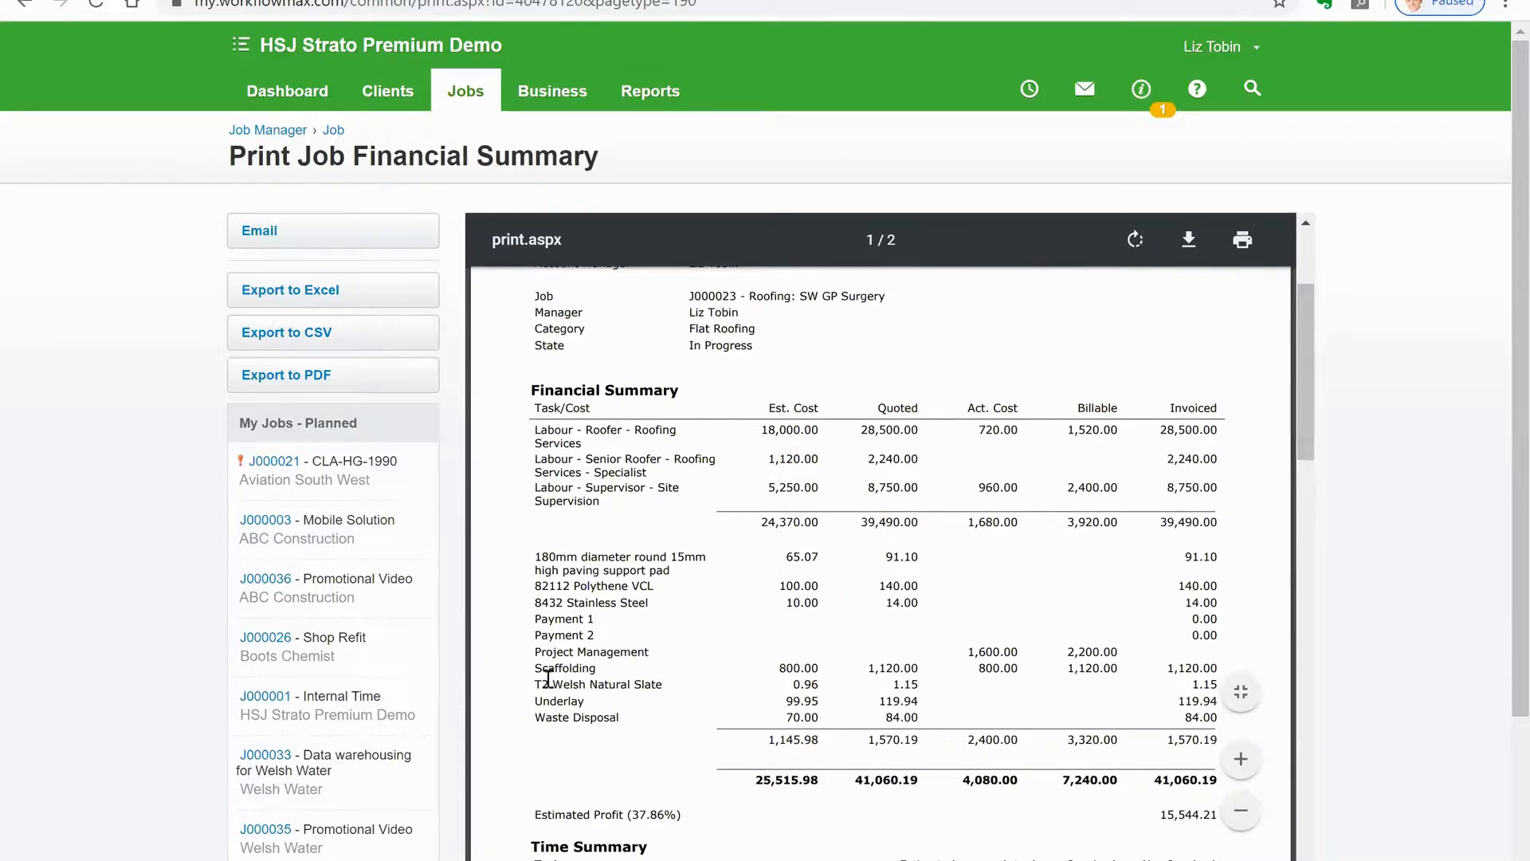
pyautogui.moveTo(534, 652); pyautogui.dragTo(656, 652)
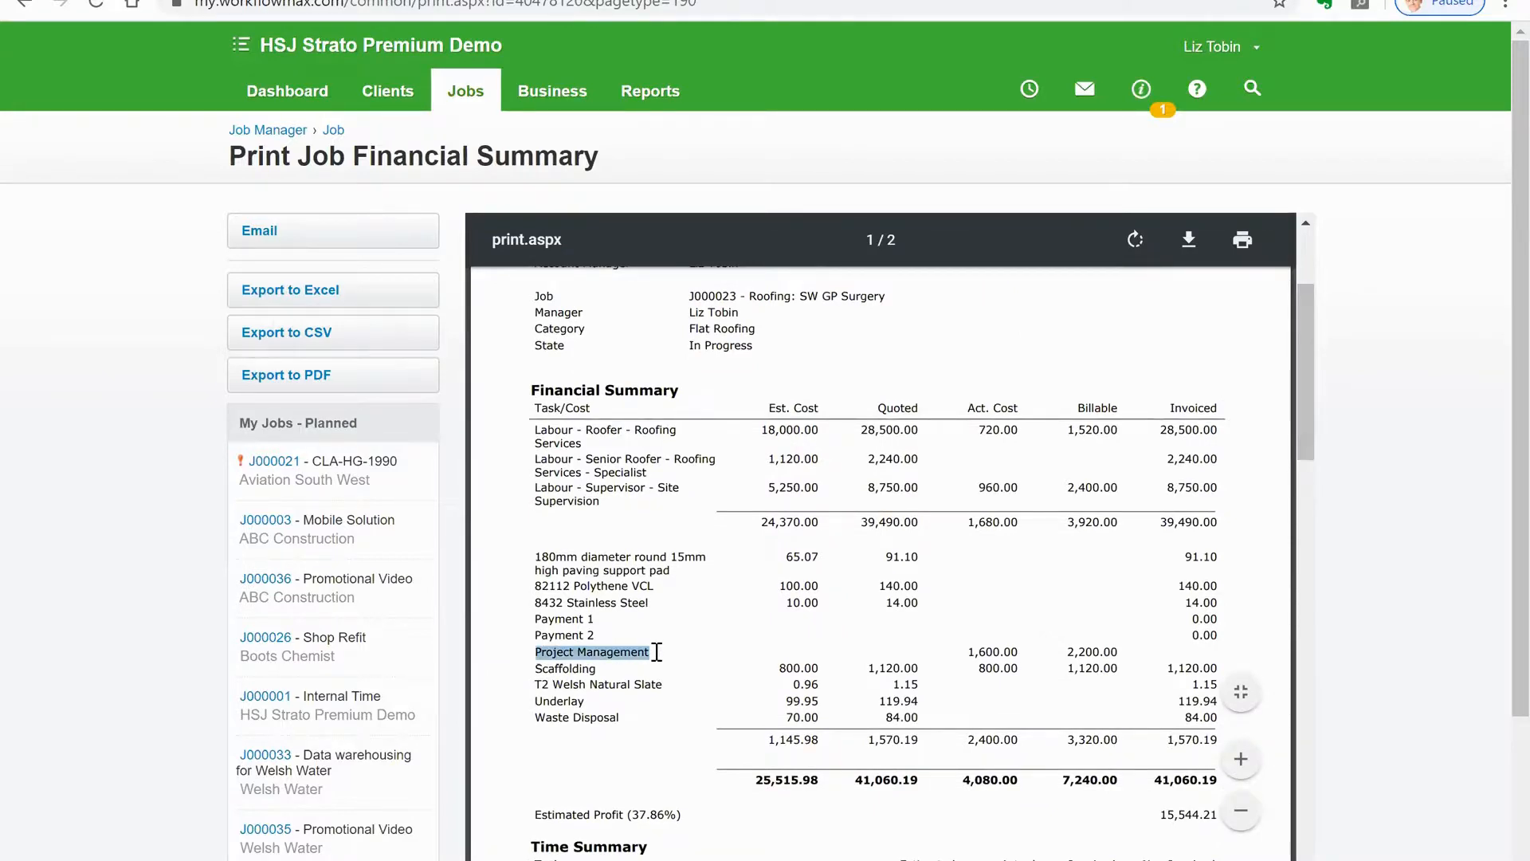
pyautogui.moveTo(969, 652); pyautogui.dragTo(1020, 652)
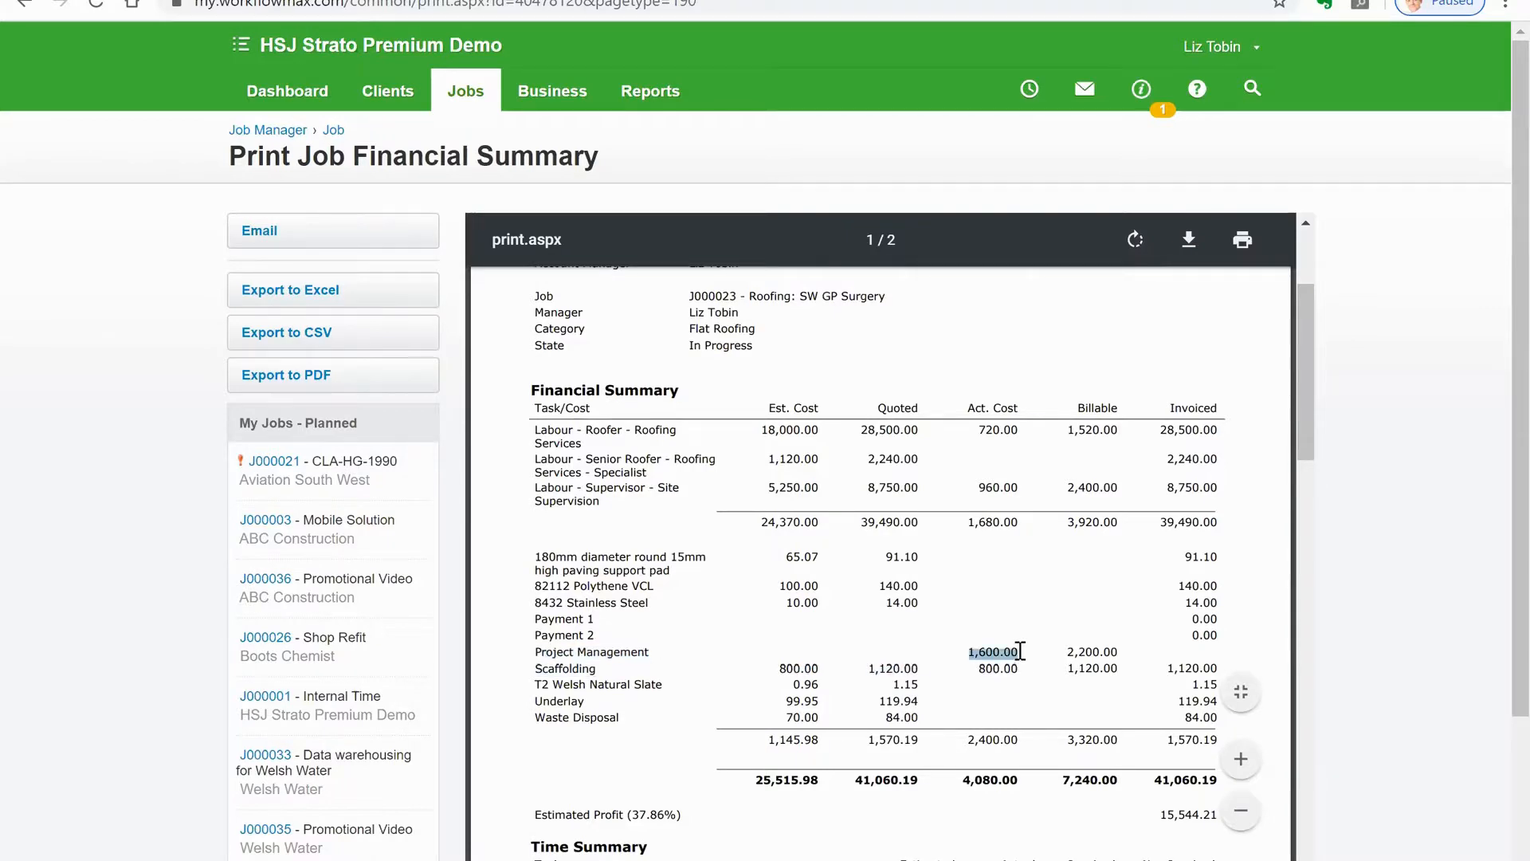
pyautogui.moveTo(1067, 652); pyautogui.dragTo(1118, 650)
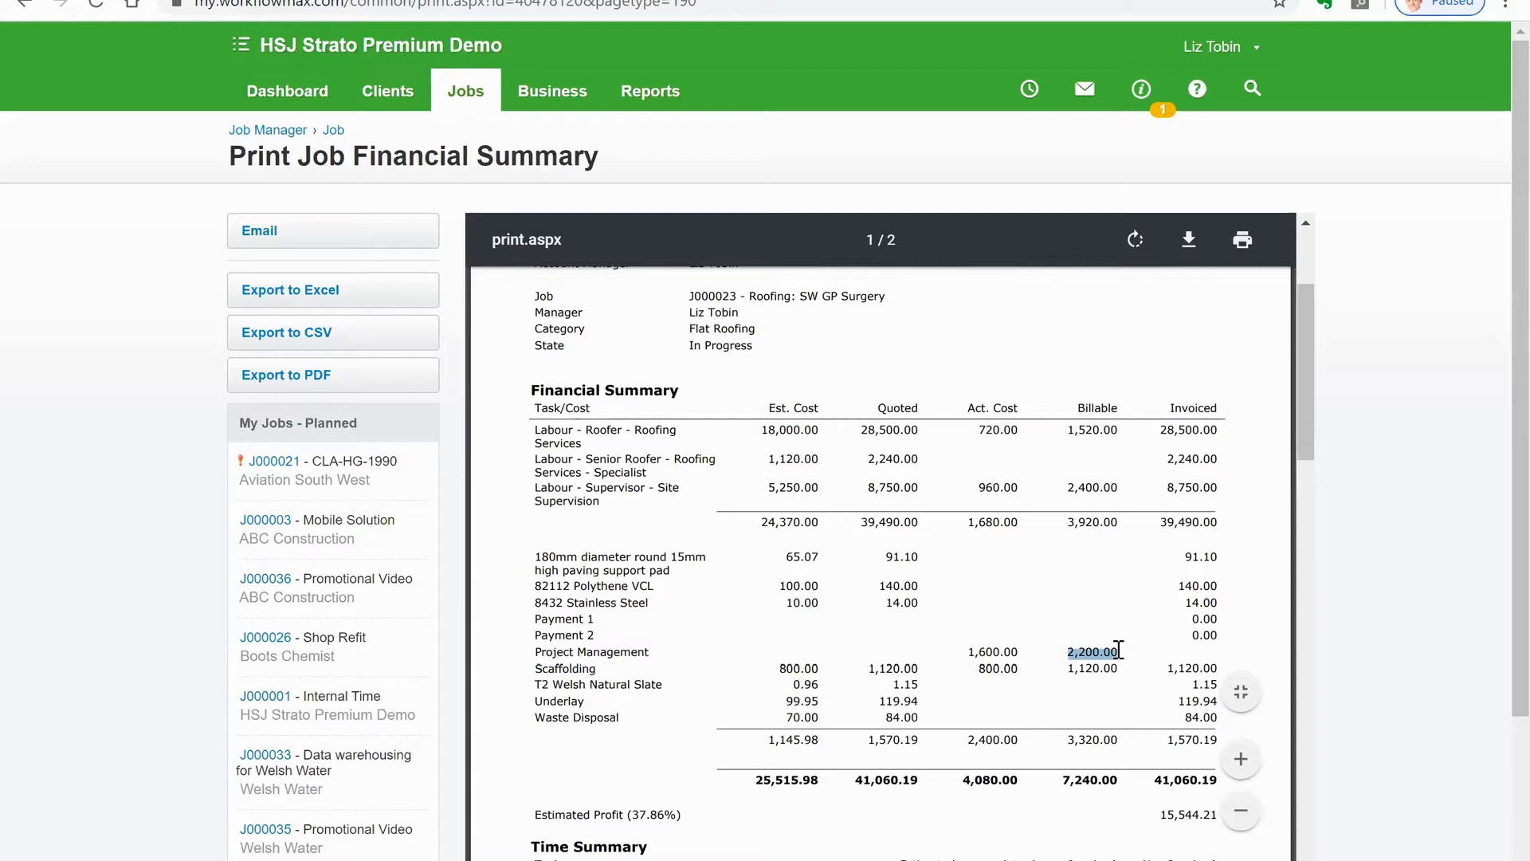
pyautogui.moveTo(1304, 451); pyautogui.dragTo(1299, 393)
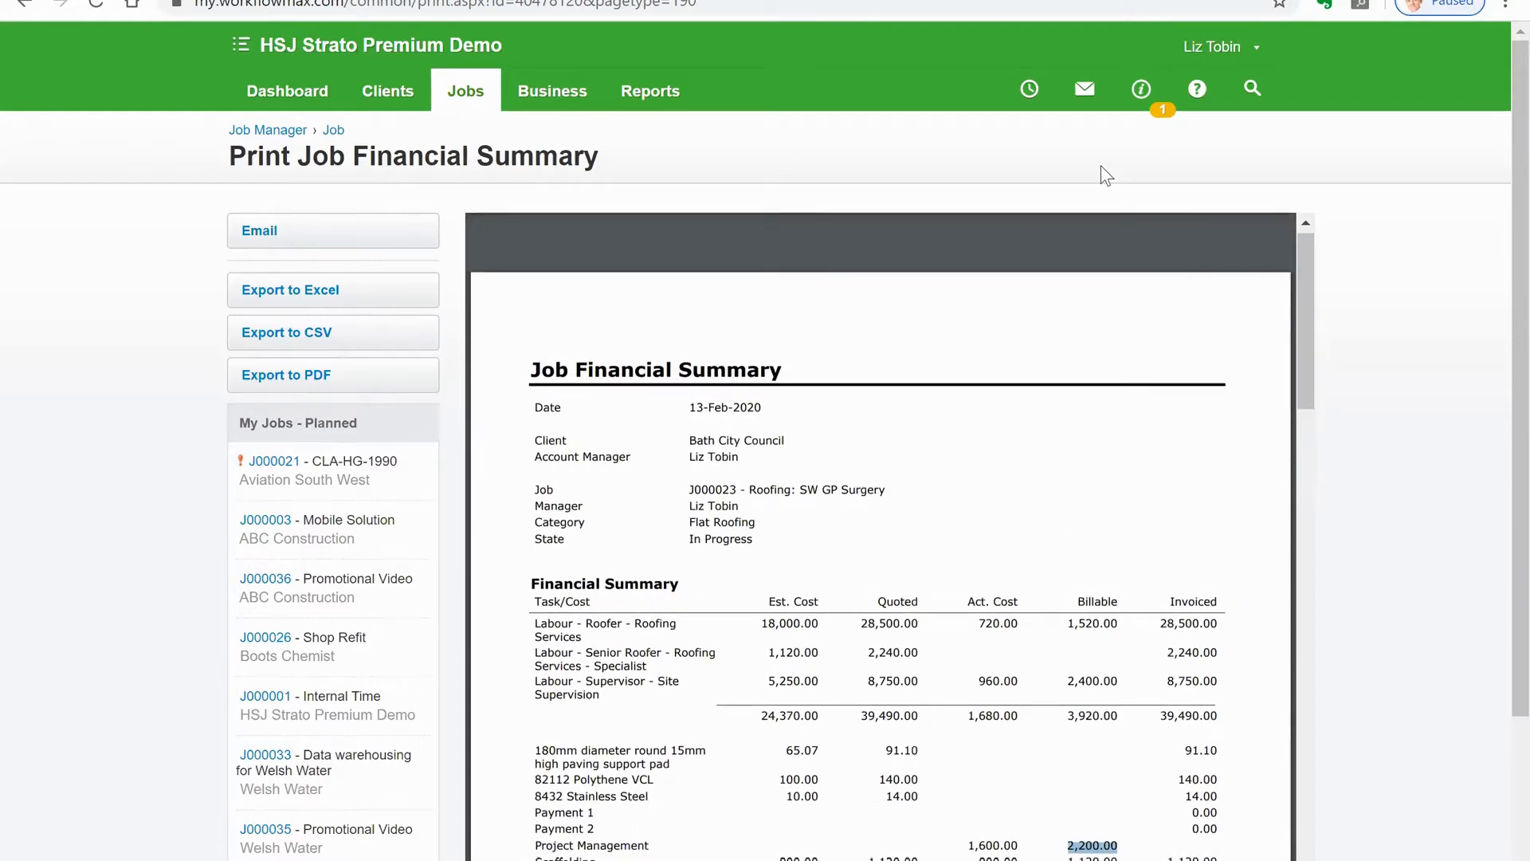